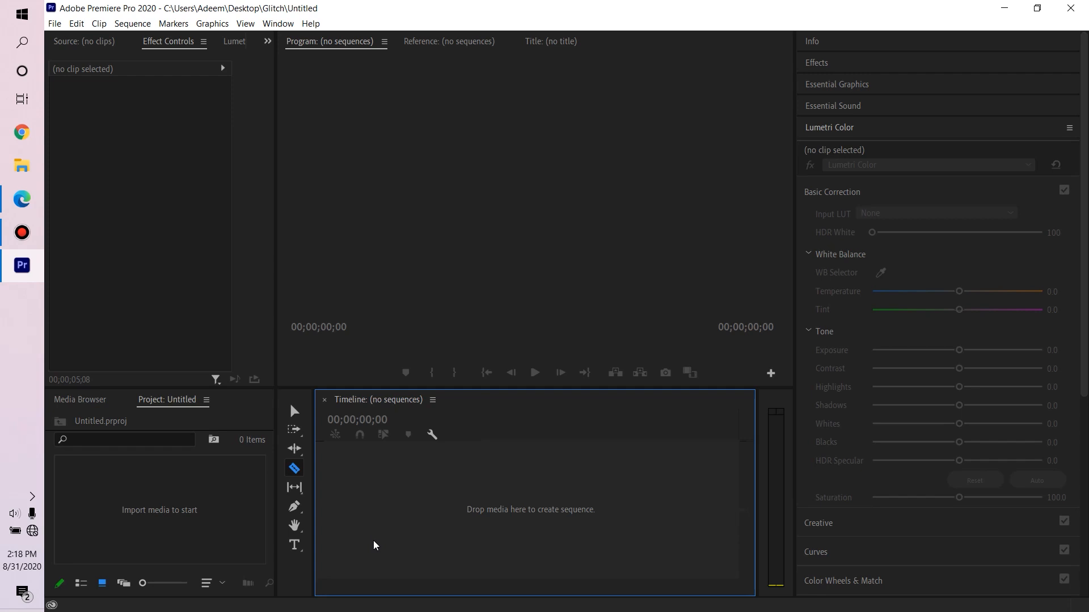
Step: Bring VID_20200826_131752 from the Glitch folder on the Desktop into the empty timeline to create a sequence
{"action": "left_click", "coordinate": [23, 167]}
{"action": "left_click", "coordinate": [94, 100]}
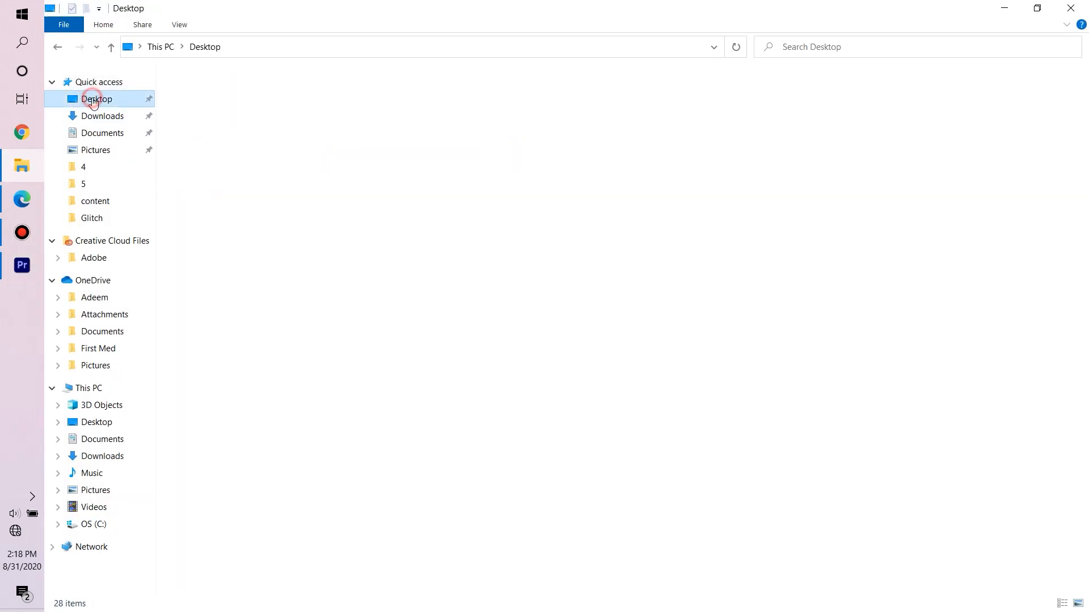
{"action": "double_click", "coordinate": [583, 107]}
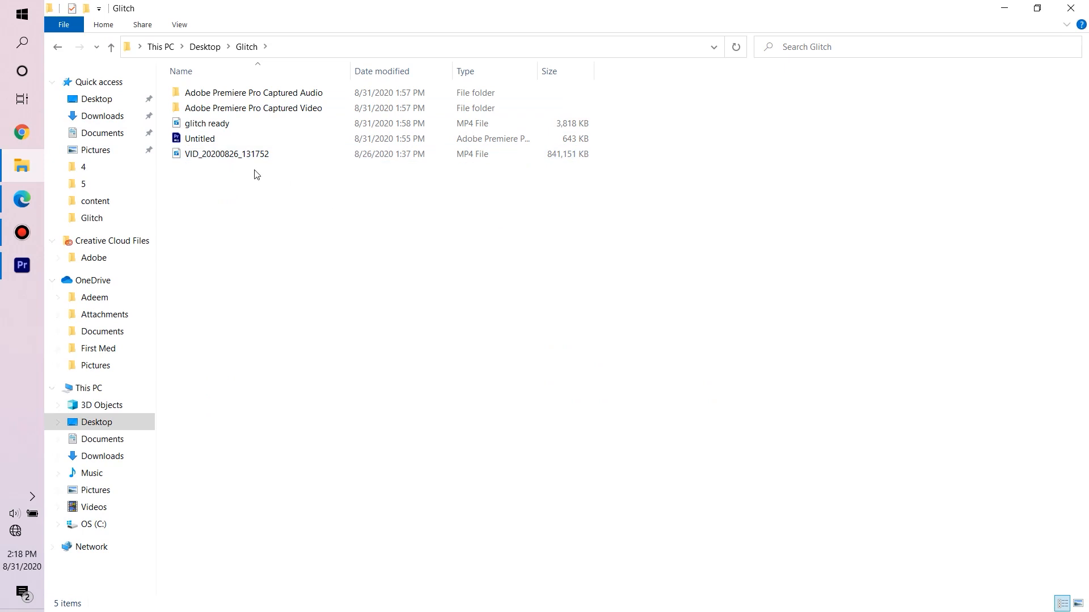
{"action": "left_click_drag", "start_coordinate": [230, 158], "coordinate": [372, 515]}
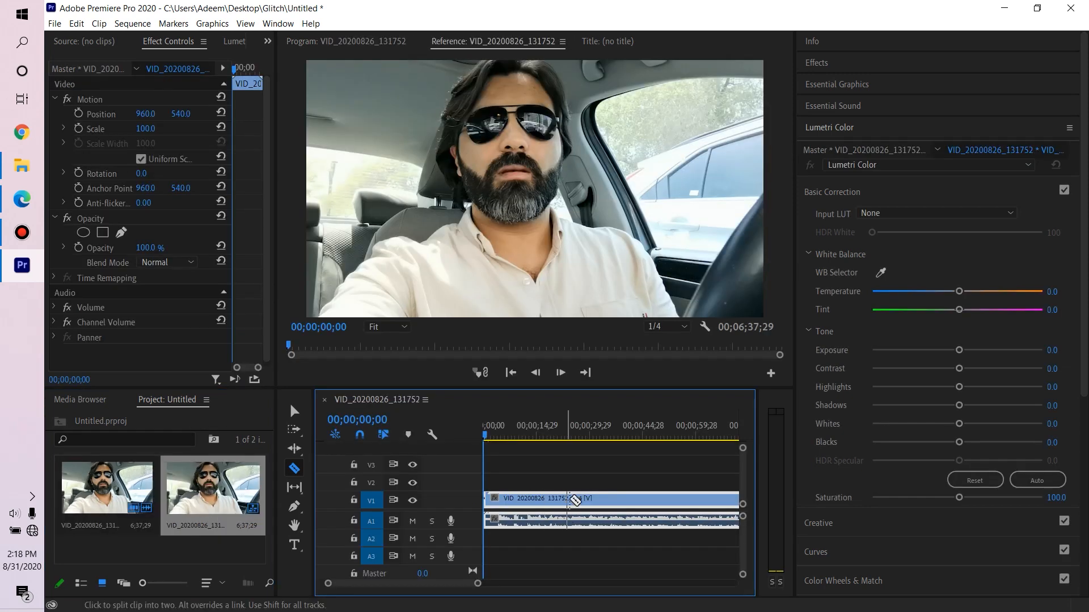
{"action": "key", "text": "minus"}
{"action": "key", "text": "minus"}
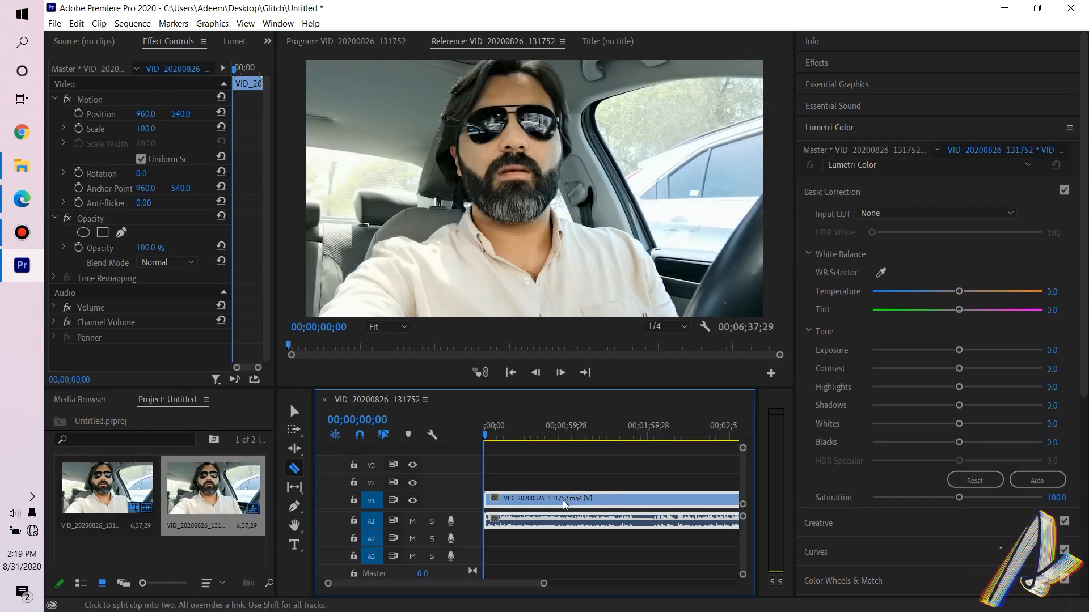
Step: Trim the end of the video clip and its audio back to 00;00;50;05
{"action": "left_click", "coordinate": [294, 411]}
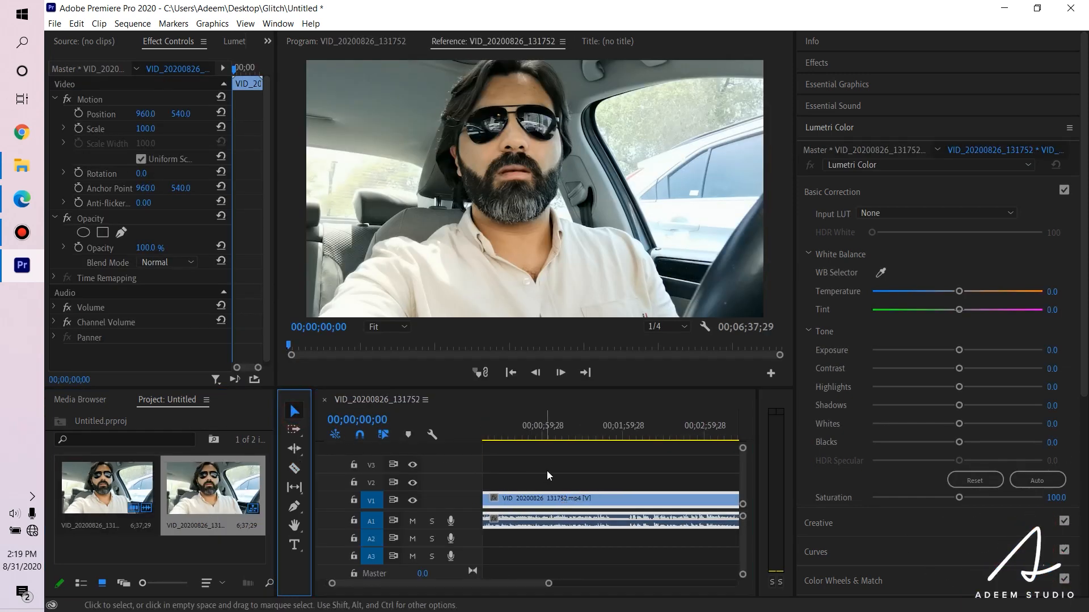
{"action": "scroll", "coordinate": [547, 476], "scroll_direction": "down", "scroll_amount": 3}
{"action": "left_click_drag", "start_coordinate": [632, 498], "coordinate": [504, 500]}
{"action": "scroll", "coordinate": [503, 503], "scroll_direction": "up", "scroll_amount": 3}
{"action": "scroll", "coordinate": [503, 503], "scroll_direction": "up", "scroll_amount": 3}
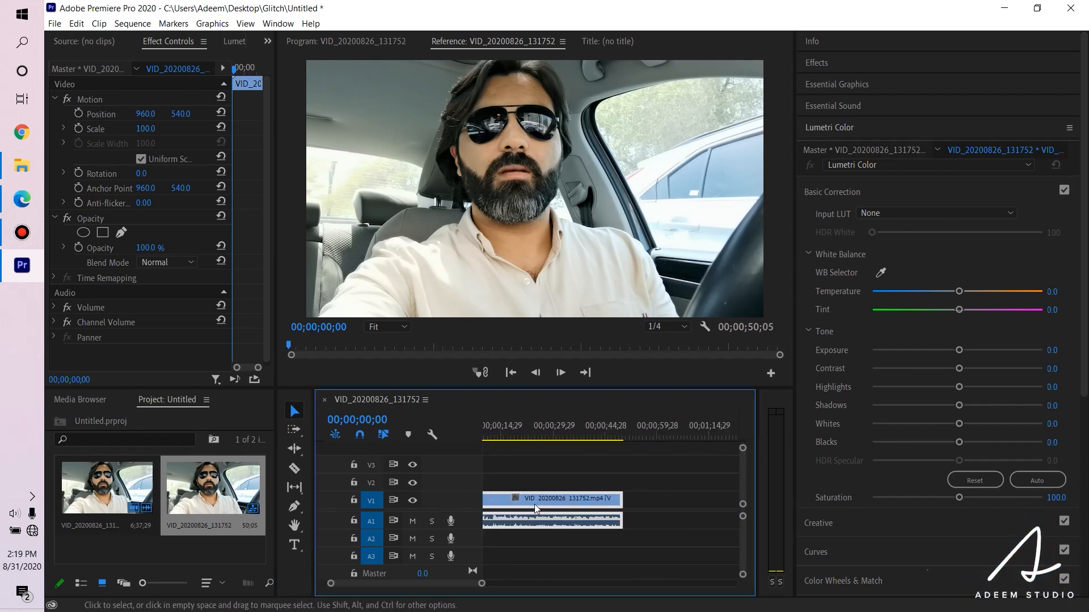
Step: Unlink the clip's audio from its video and delete the audio from track A1
{"action": "double_click", "coordinate": [542, 507]}
{"action": "right_click", "coordinate": [543, 506]}
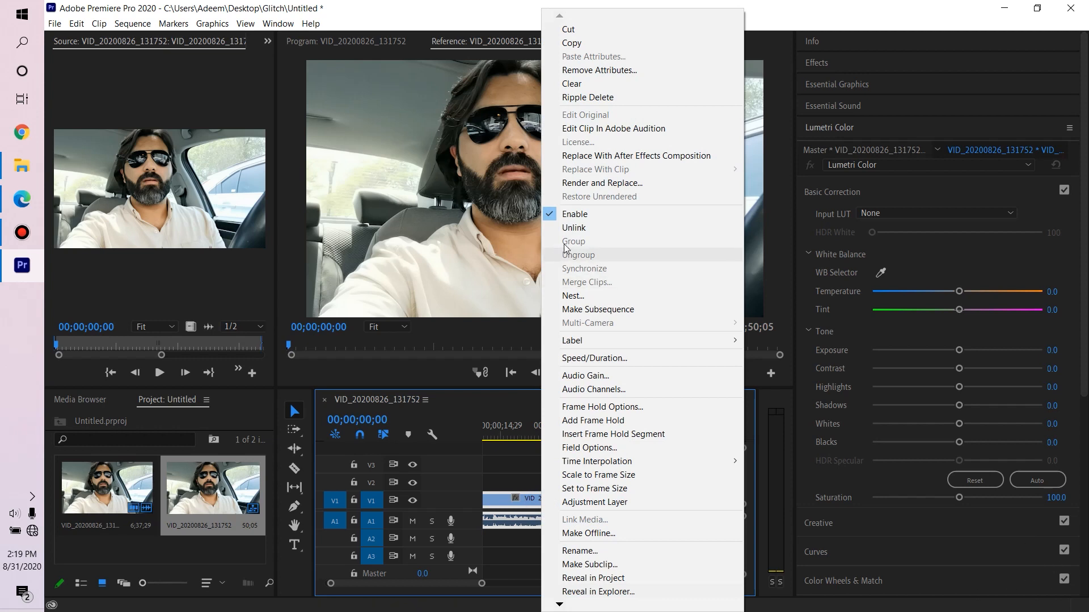
{"action": "left_click", "coordinate": [573, 228]}
{"action": "left_click", "coordinate": [571, 455]}
{"action": "left_click", "coordinate": [565, 526]}
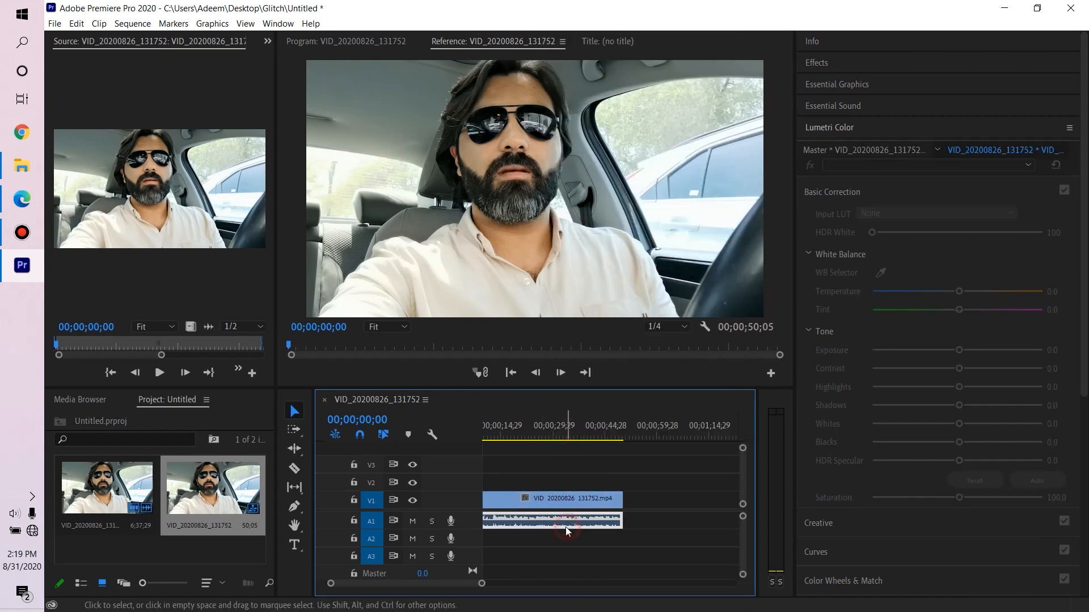
{"action": "key", "text": "Delete"}
{"action": "scroll", "coordinate": [535, 461], "scroll_direction": "up", "scroll_amount": 3}
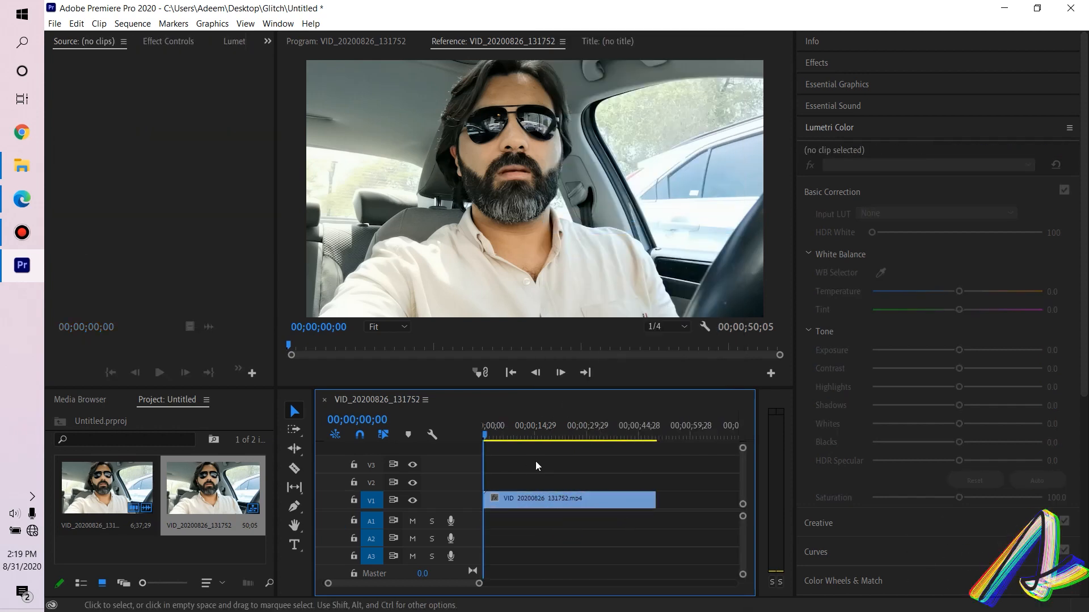
Step: Trim the end of the V1 video clip to 00;00;26;06
{"action": "left_click", "coordinate": [488, 436]}
{"action": "left_click_drag", "start_coordinate": [488, 436], "coordinate": [574, 438]}
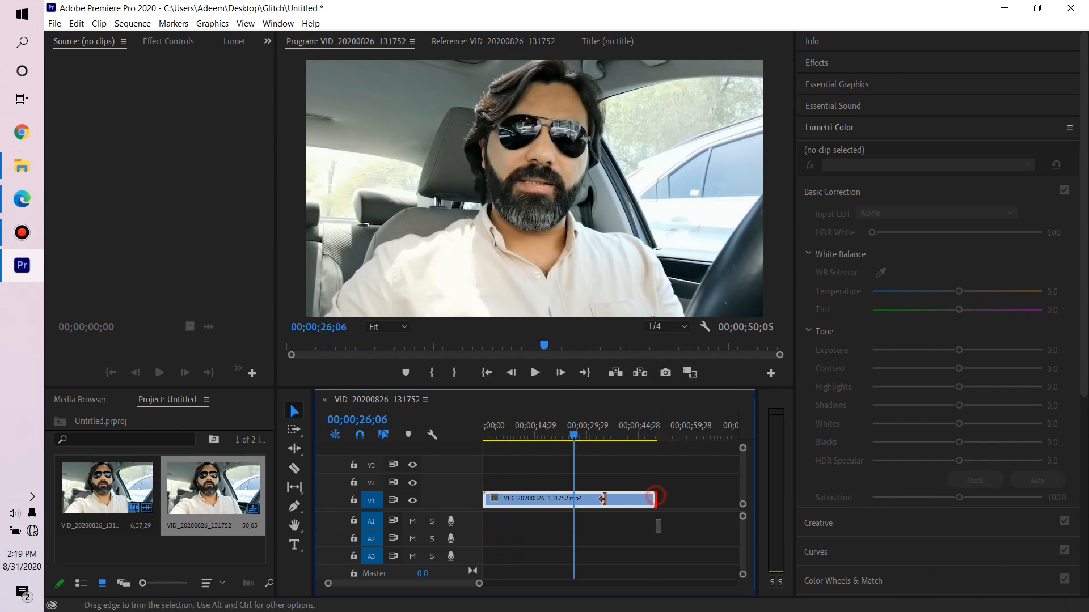
{"action": "left_click_drag", "start_coordinate": [655, 499], "coordinate": [573, 499]}
Step: Split the V1 clip with the Razor tool at 00;00;06;10
{"action": "left_click", "coordinate": [515, 437]}
{"action": "left_click_drag", "start_coordinate": [516, 441], "coordinate": [505, 448]}
{"action": "key", "text": "equal"}
{"action": "key", "text": "equal"}
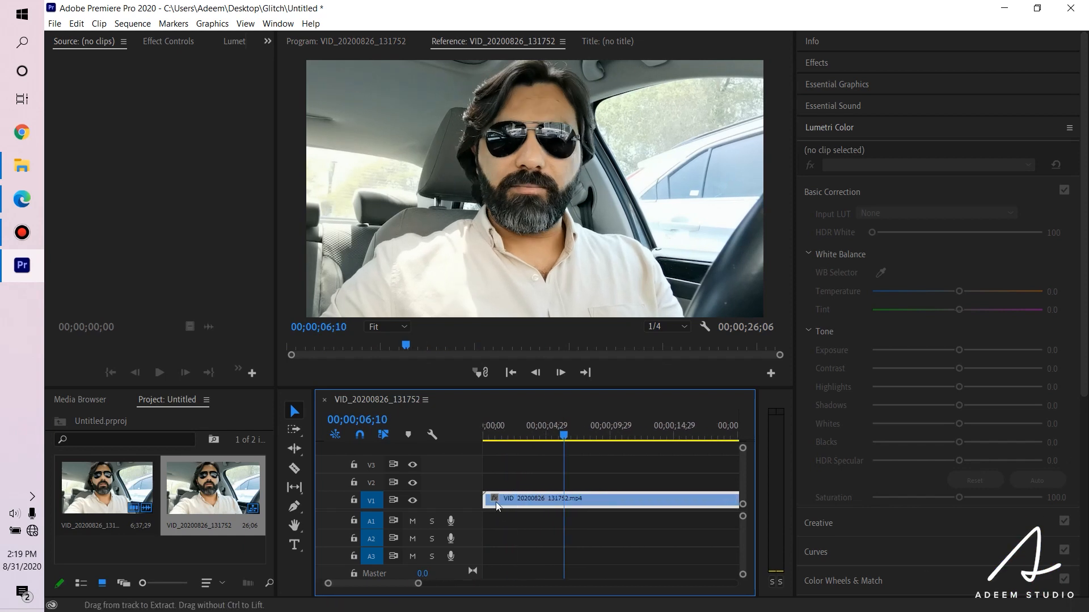
{"action": "left_click", "coordinate": [294, 469]}
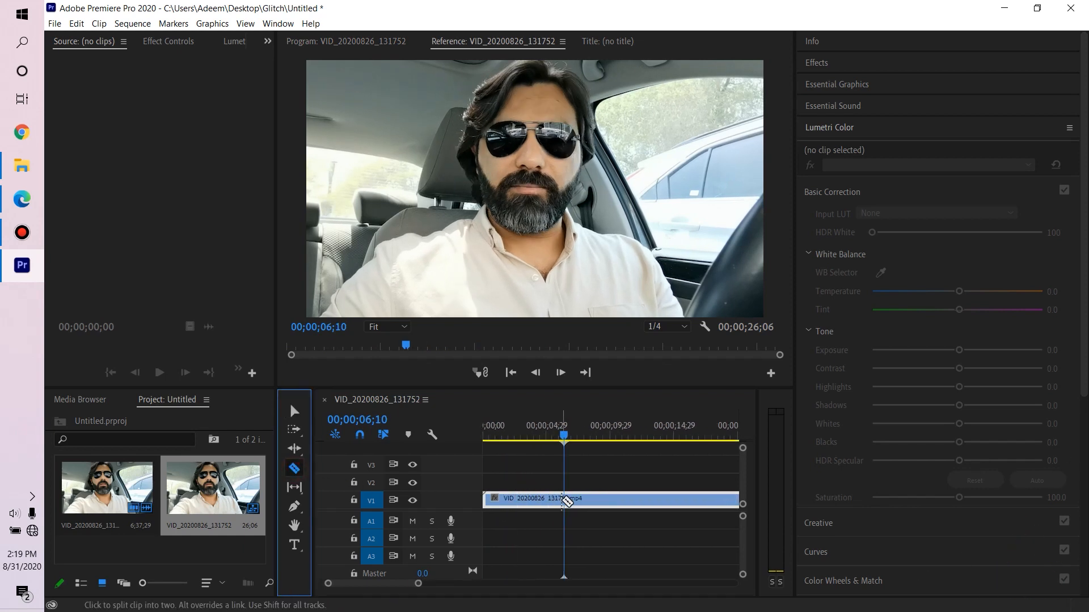
{"action": "left_click", "coordinate": [564, 499]}
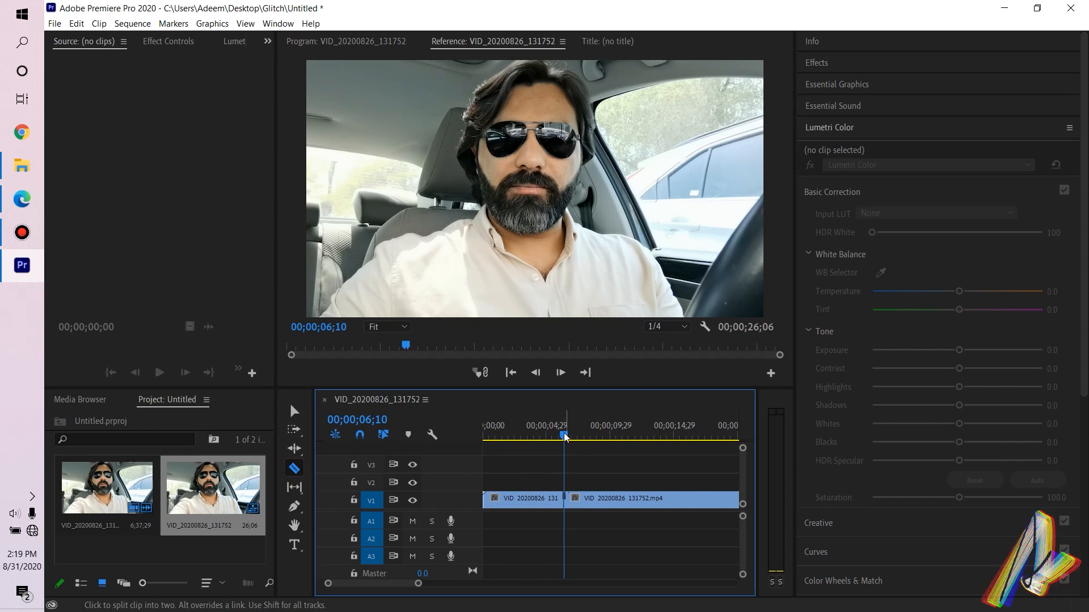
Step: Advance three frames from the first cut and split the V1 clip at 00;00;06;13
{"action": "left_click", "coordinate": [561, 373]}
{"action": "left_click", "coordinate": [560, 372]}
{"action": "scroll", "coordinate": [563, 506], "scroll_direction": "up", "scroll_amount": 4}
{"action": "scroll", "coordinate": [563, 507], "scroll_direction": "up", "scroll_amount": 2}
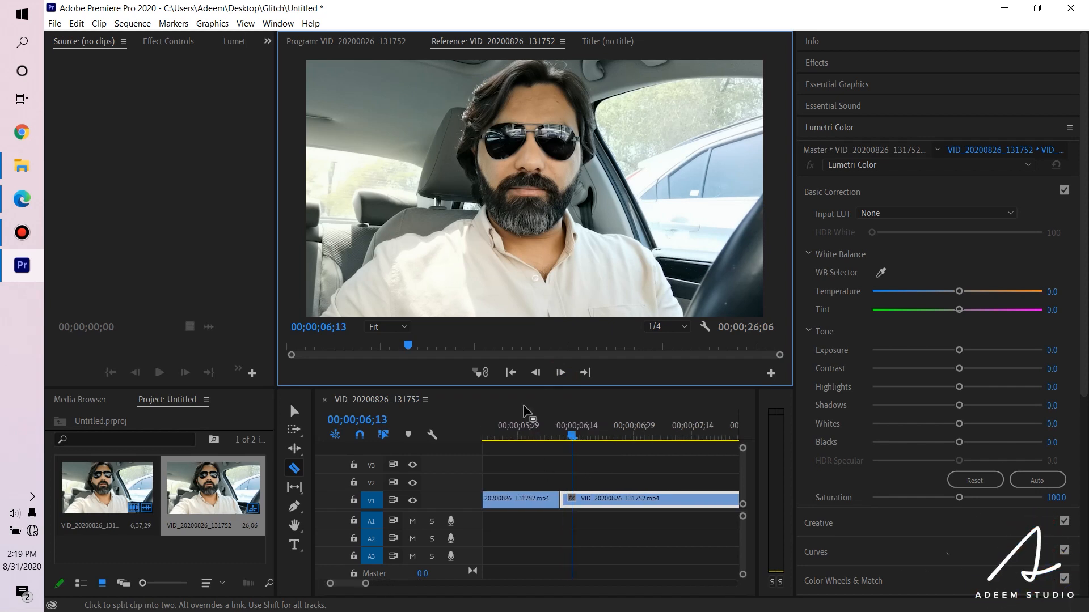
{"action": "left_click", "coordinate": [534, 373]}
{"action": "left_click", "coordinate": [535, 373]}
{"action": "left_click", "coordinate": [535, 373]}
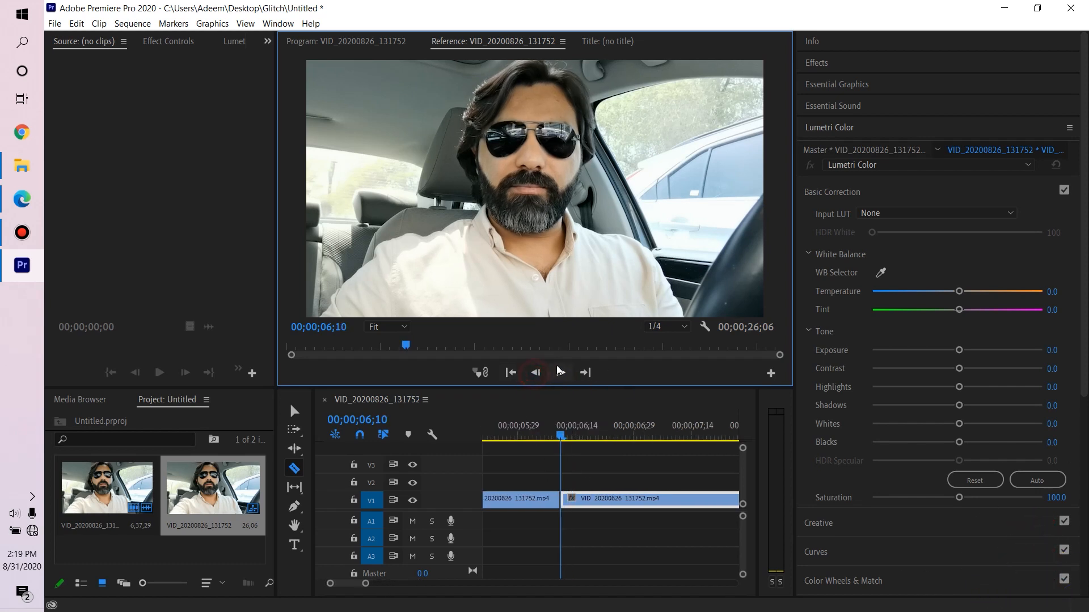
{"action": "left_click", "coordinate": [561, 373]}
{"action": "left_click", "coordinate": [561, 373]}
{"action": "left_click", "coordinate": [561, 373]}
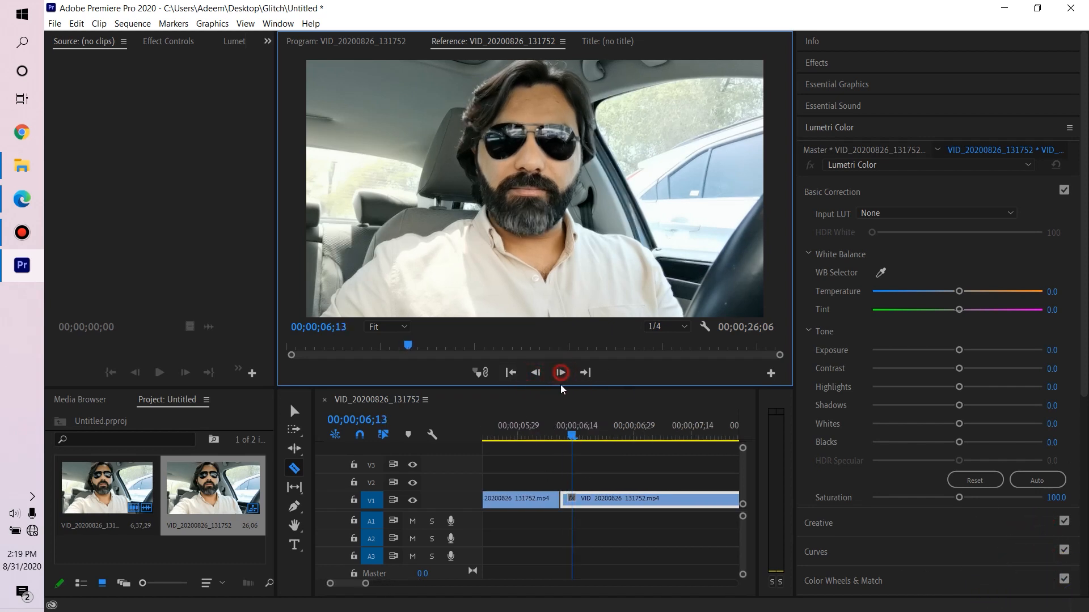
{"action": "left_click", "coordinate": [571, 499]}
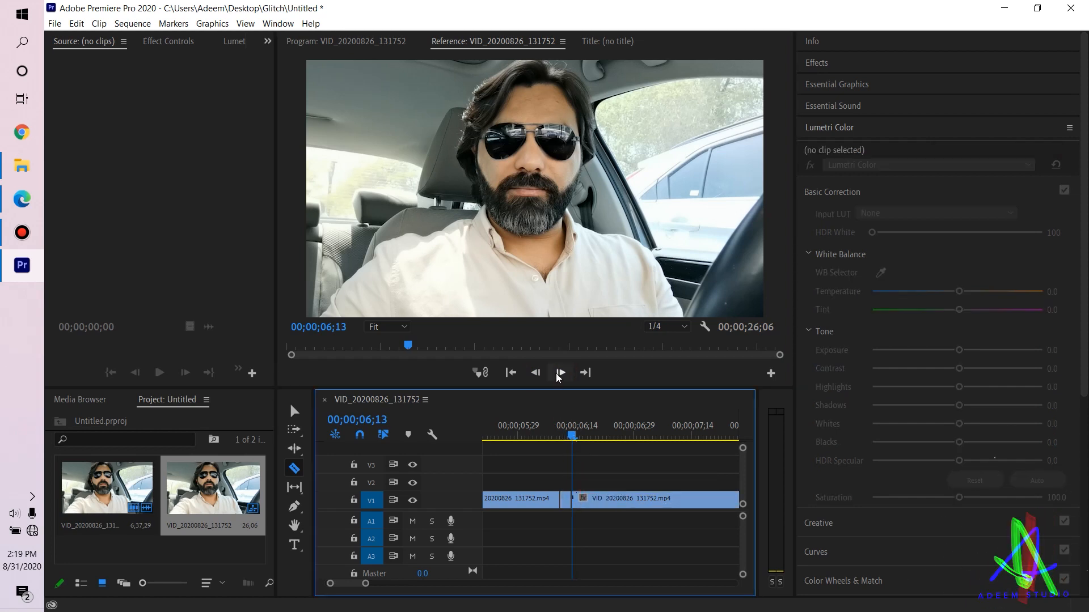
Step: Advance another three frames and split the V1 clip at 00;00;06;16
{"action": "left_click", "coordinate": [561, 372]}
{"action": "left_click", "coordinate": [561, 373]}
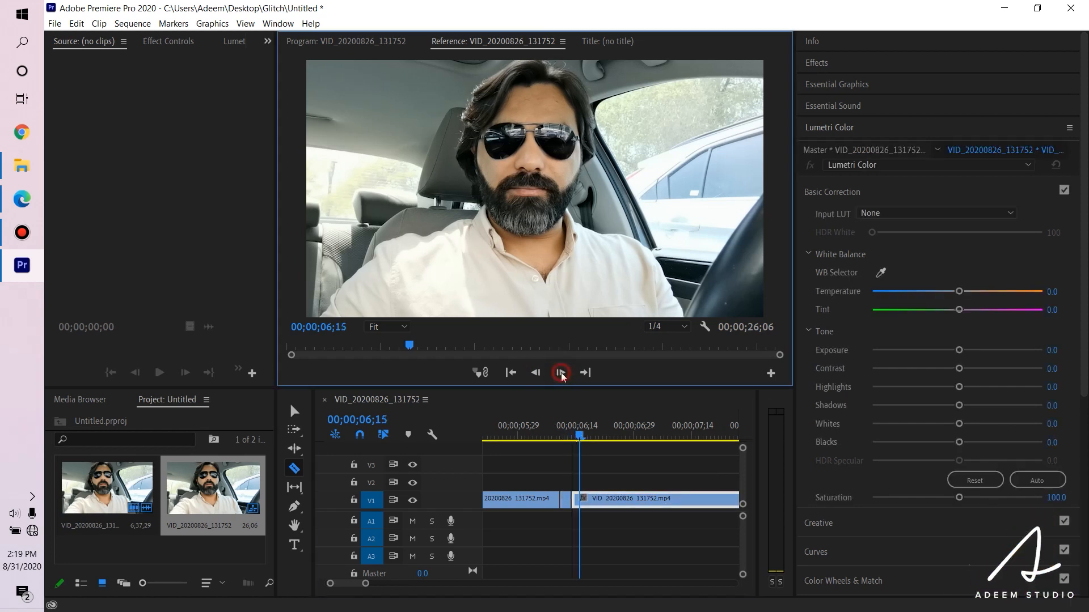
{"action": "left_click", "coordinate": [561, 373]}
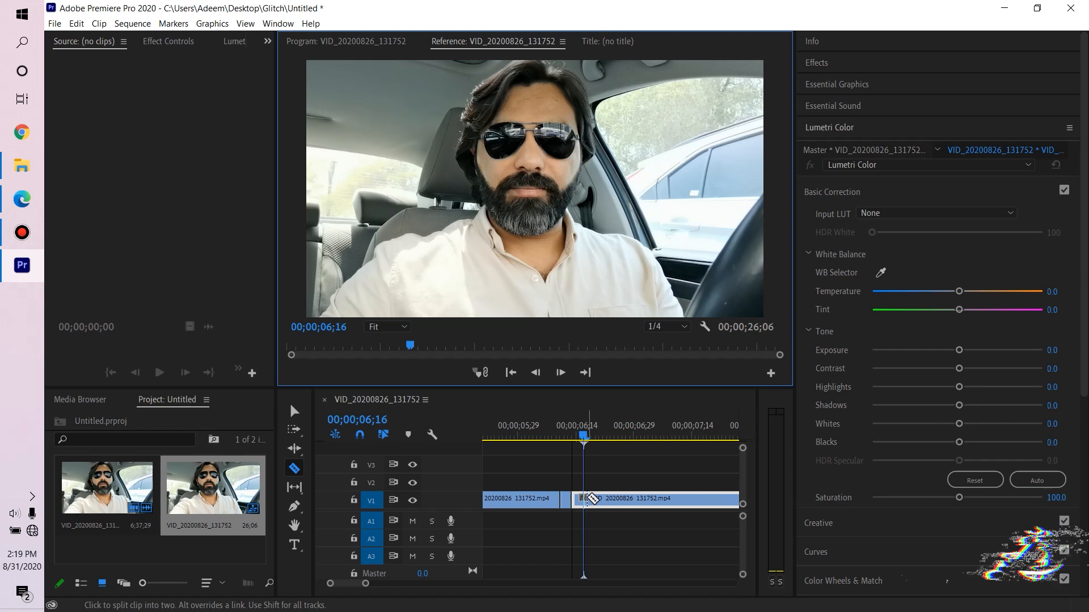
{"action": "left_click", "coordinate": [585, 499]}
{"action": "scroll", "coordinate": [587, 505], "scroll_direction": "down", "scroll_amount": 1}
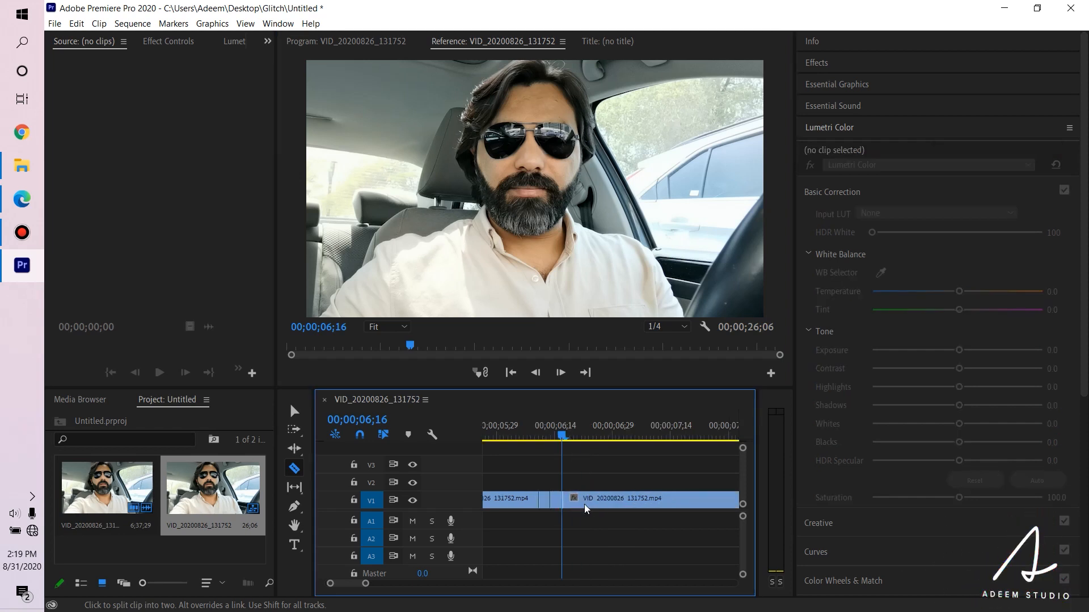
Step: Split the V1 clip at 00;00;06;19 and 00;00;06;22, keeping the three-frame spacing
{"action": "left_click", "coordinate": [559, 373]}
{"action": "left_click", "coordinate": [559, 373]}
{"action": "left_click", "coordinate": [559, 373]}
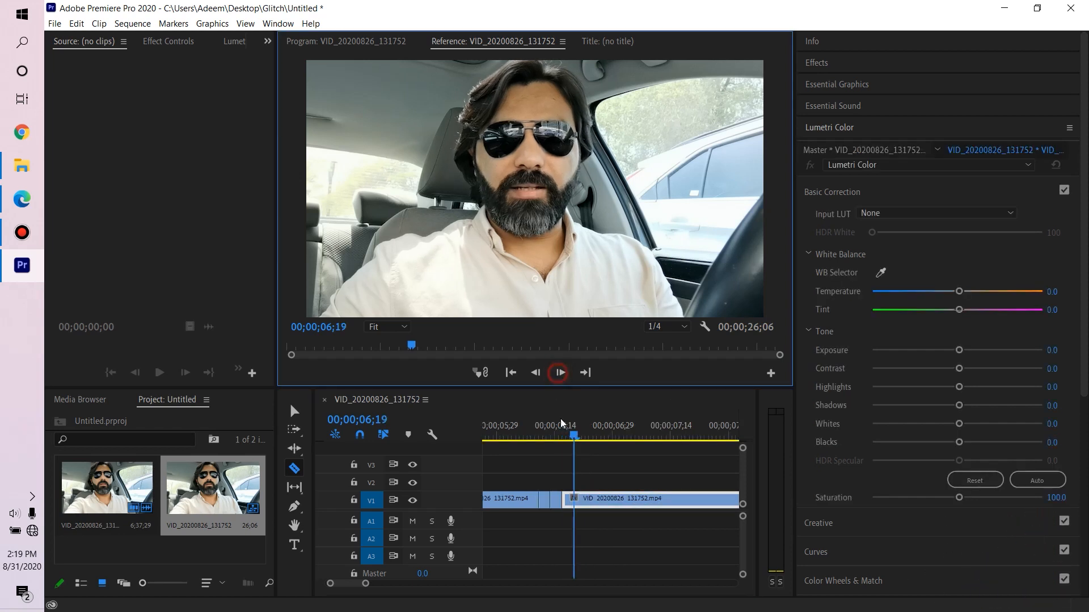
{"action": "left_click", "coordinate": [577, 499]}
{"action": "left_click", "coordinate": [559, 373]}
{"action": "left_click", "coordinate": [559, 373]}
{"action": "left_click", "coordinate": [560, 373]}
{"action": "left_click", "coordinate": [584, 499]}
{"action": "scroll", "coordinate": [585, 499], "scroll_direction": "down", "scroll_amount": 2}
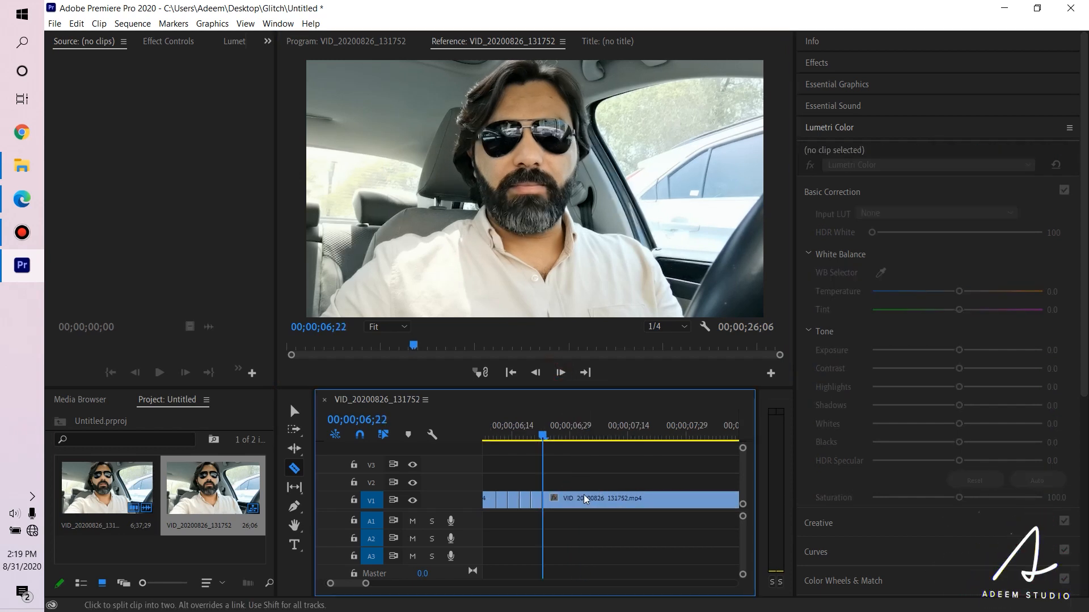
Step: Split the V1 clip at 00;00;06;25 and again three frames further on
{"action": "left_click", "coordinate": [559, 373]}
{"action": "left_click", "coordinate": [560, 373]}
{"action": "left_click", "coordinate": [559, 373]}
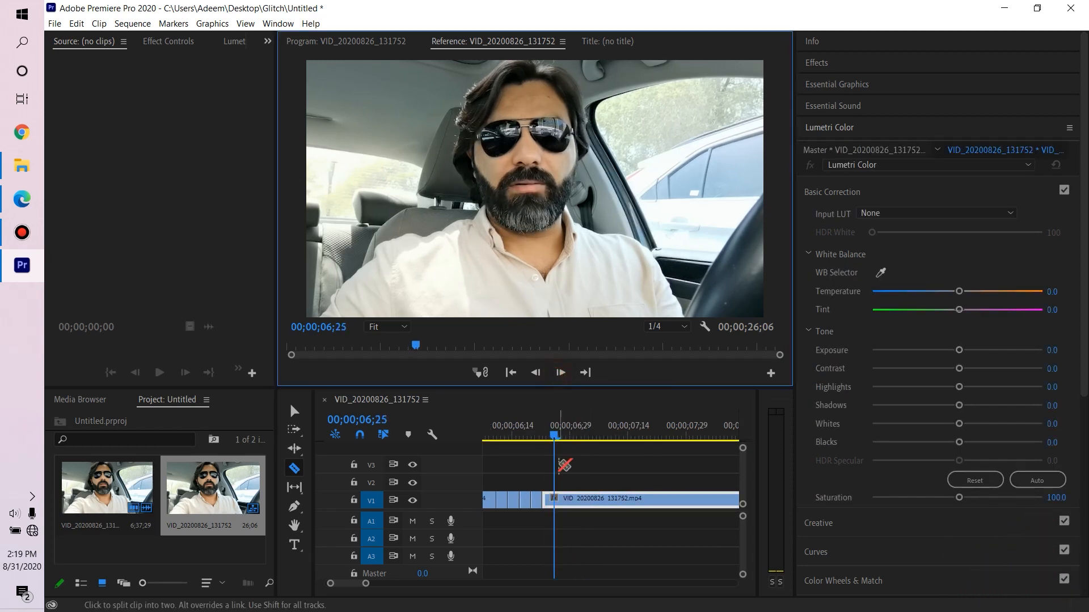
{"action": "left_click", "coordinate": [556, 499]}
{"action": "left_click", "coordinate": [560, 373]}
{"action": "left_click", "coordinate": [561, 373]}
{"action": "left_click", "coordinate": [560, 373]}
{"action": "left_click", "coordinate": [566, 499]}
Step: Split the V1 clip at 00;00;07;01 and 00;00;07;04 with the Razor tool
{"action": "left_click", "coordinate": [560, 372]}
{"action": "left_click", "coordinate": [561, 372]}
{"action": "left_click", "coordinate": [573, 499]}
{"action": "left_click", "coordinate": [562, 373]}
{"action": "left_click", "coordinate": [561, 373]}
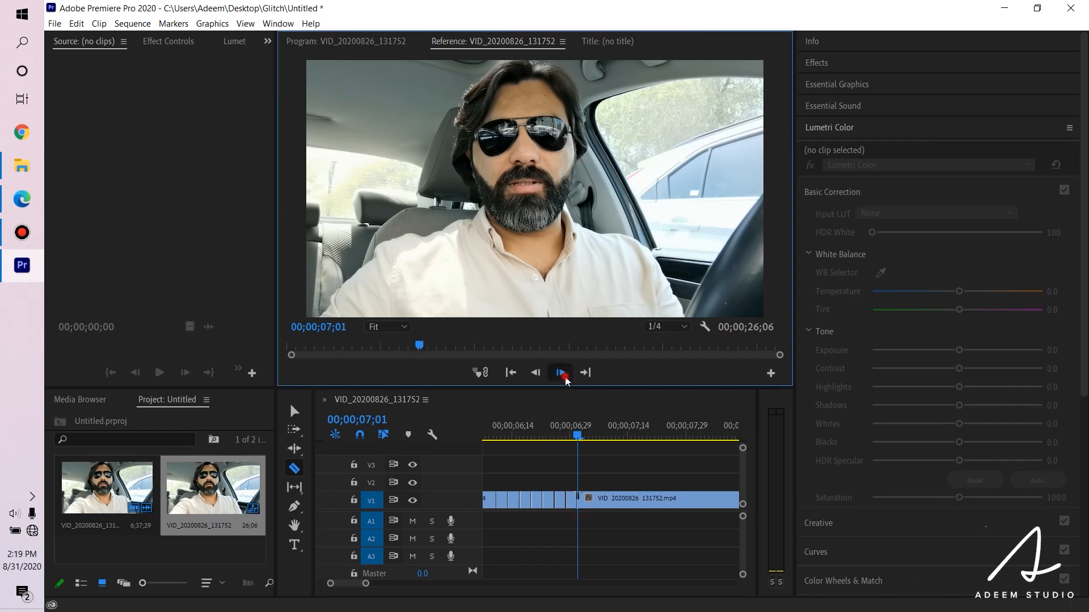
{"action": "left_click", "coordinate": [564, 375]}
{"action": "left_click", "coordinate": [585, 499]}
{"action": "left_click", "coordinate": [560, 374]}
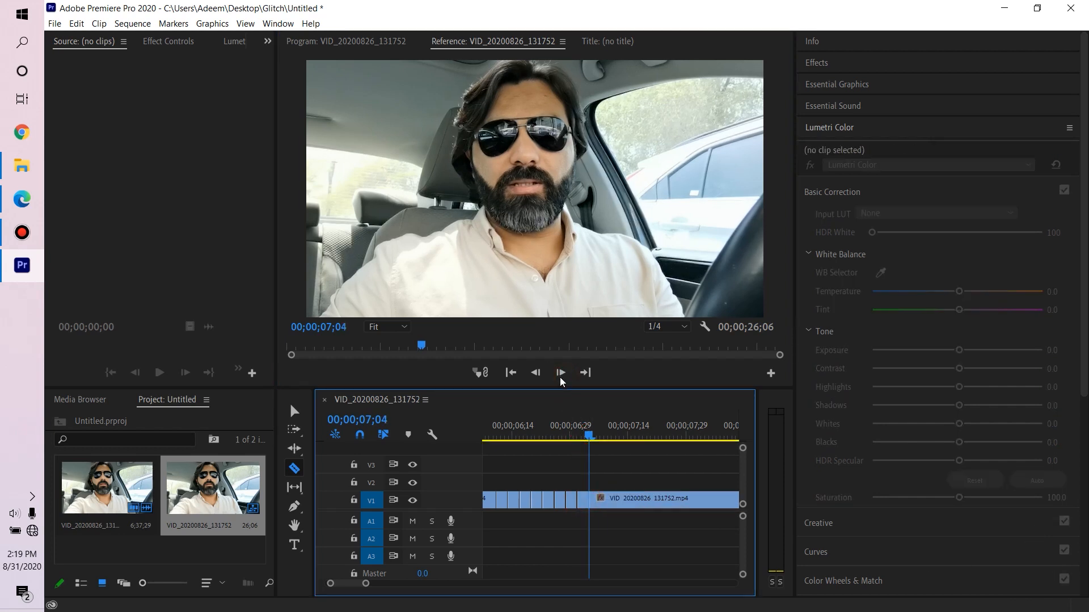
{"action": "scroll", "coordinate": [562, 453], "scroll_direction": "up", "scroll_amount": 2}
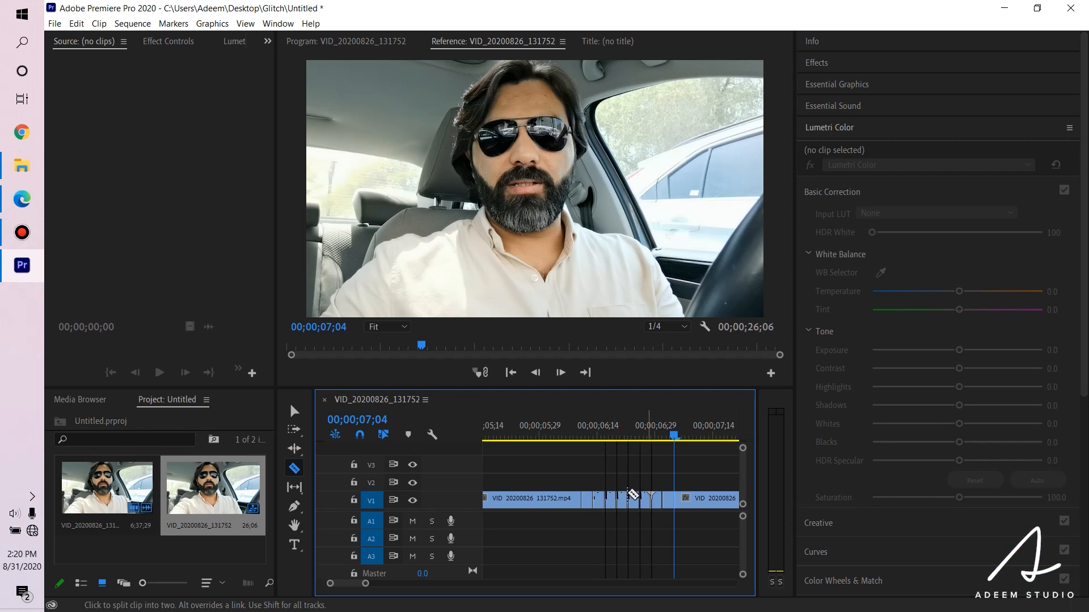
Step: Delete the first, third and fifth three-frame segments on V1, leaving gaps between the remaining pieces
{"action": "left_click", "coordinate": [295, 410]}
{"action": "left_click", "coordinate": [594, 457]}
{"action": "scroll", "coordinate": [613, 499], "scroll_direction": "up", "scroll_amount": 2}
{"action": "scroll", "coordinate": [590, 507], "scroll_direction": "down", "scroll_amount": 2}
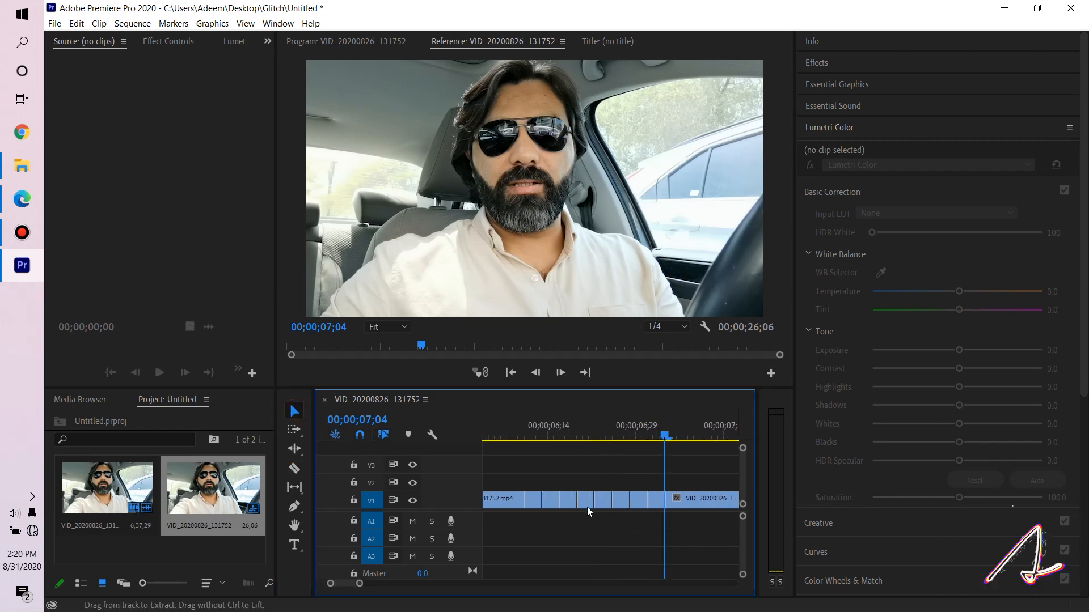
{"action": "left_click", "coordinate": [512, 500]}
{"action": "left_click_drag", "start_coordinate": [516, 499], "coordinate": [549, 502]}
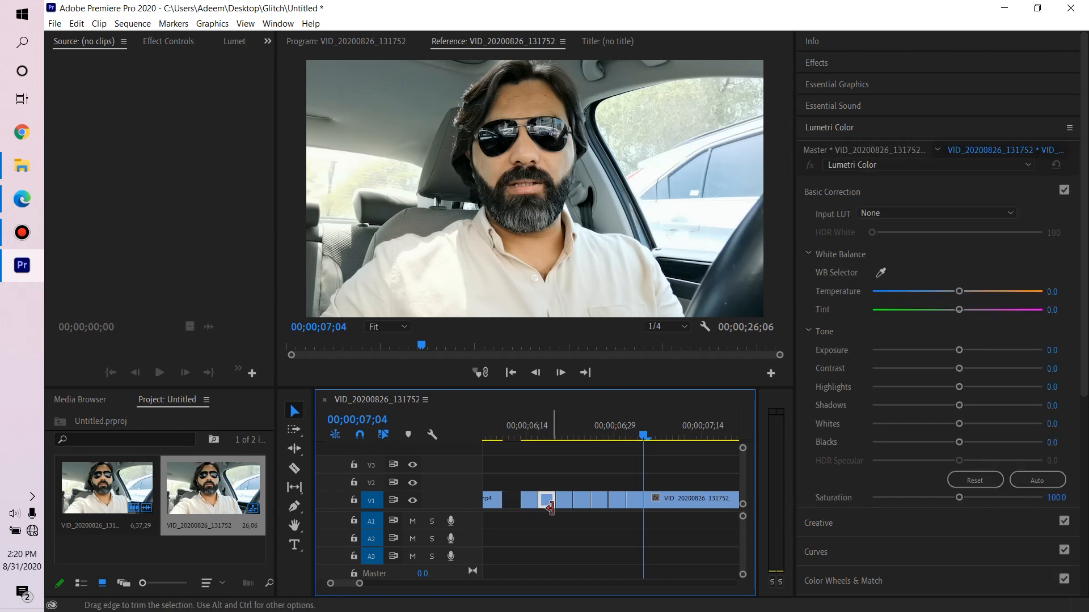
{"action": "key", "text": "Delete"}
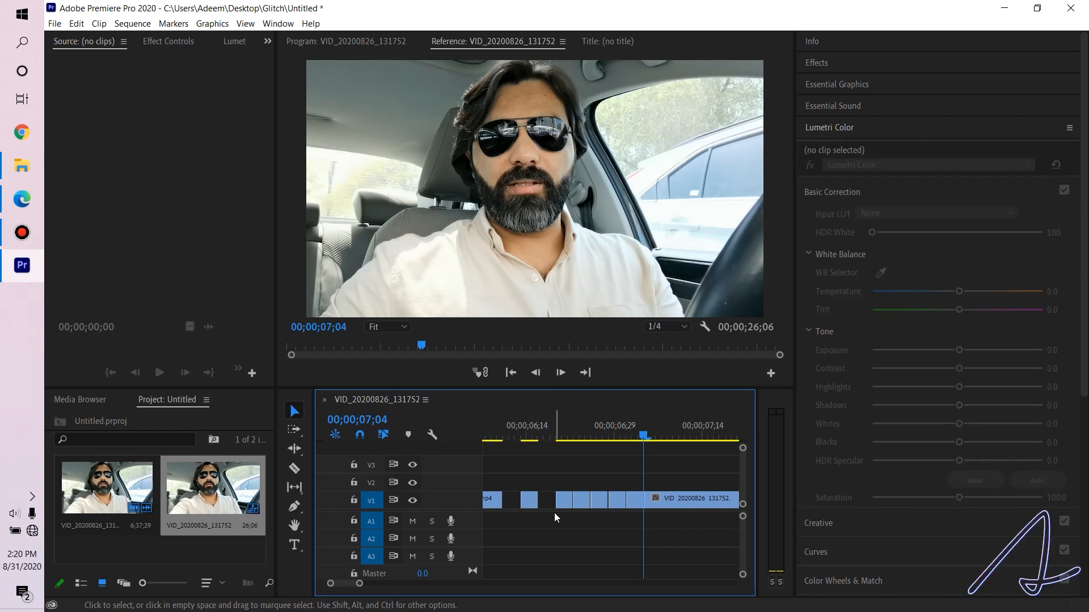
{"action": "left_click", "coordinate": [583, 503]}
{"action": "key", "text": "Delete"}
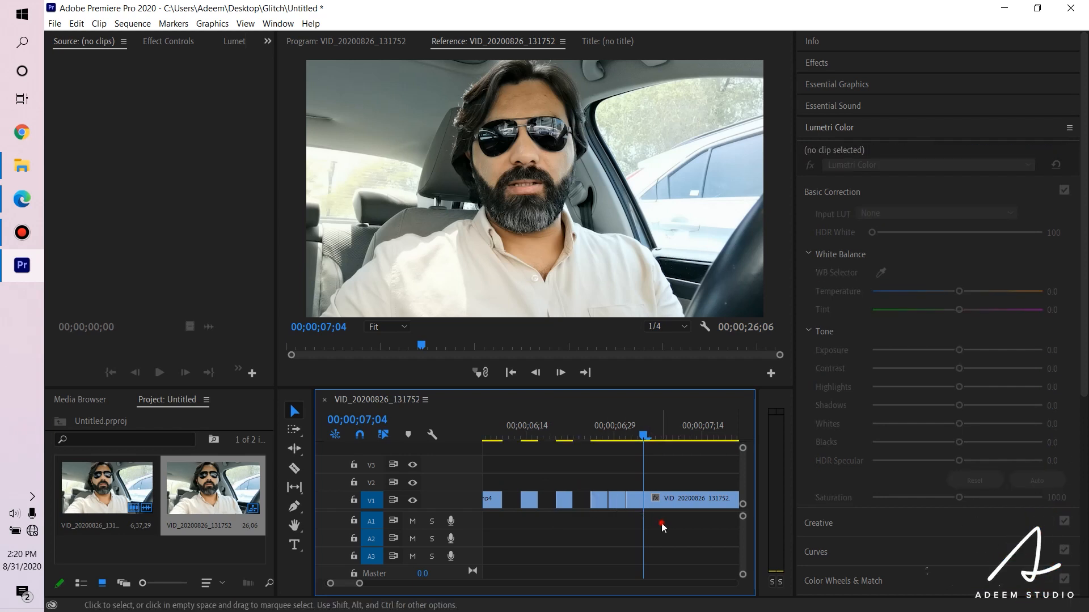
Step: Split the V1 clip at 00;00;07;07 and delete the short segment between 00;00;07;04 and that cut
{"action": "left_click", "coordinate": [653, 501]}
{"action": "left_click", "coordinate": [558, 373]}
{"action": "left_click", "coordinate": [294, 469]}
{"action": "left_click", "coordinate": [661, 501]}
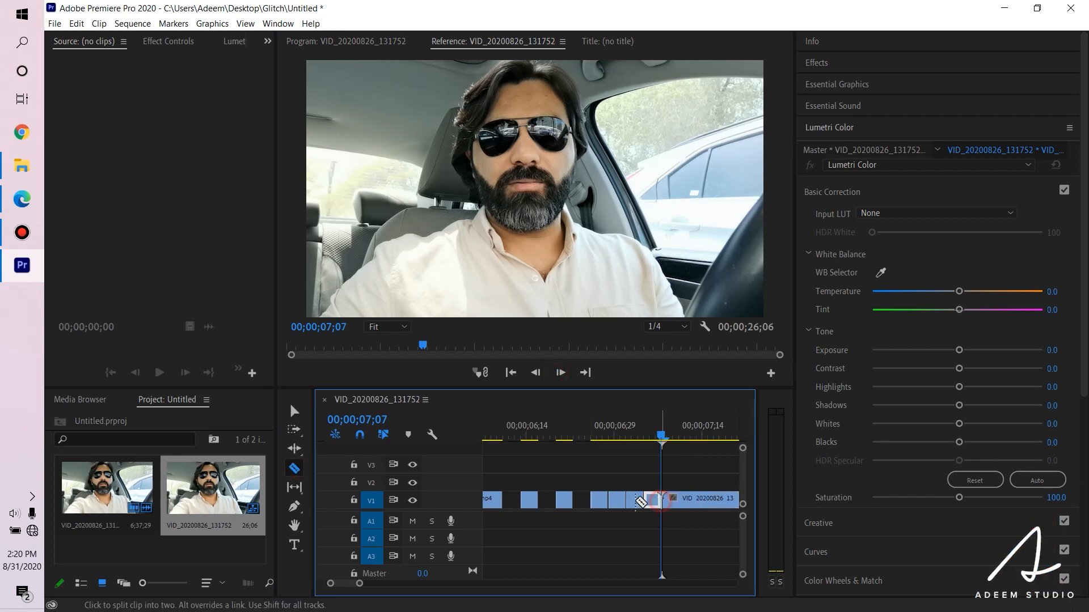
{"action": "left_click", "coordinate": [295, 411]}
{"action": "left_click", "coordinate": [651, 504]}
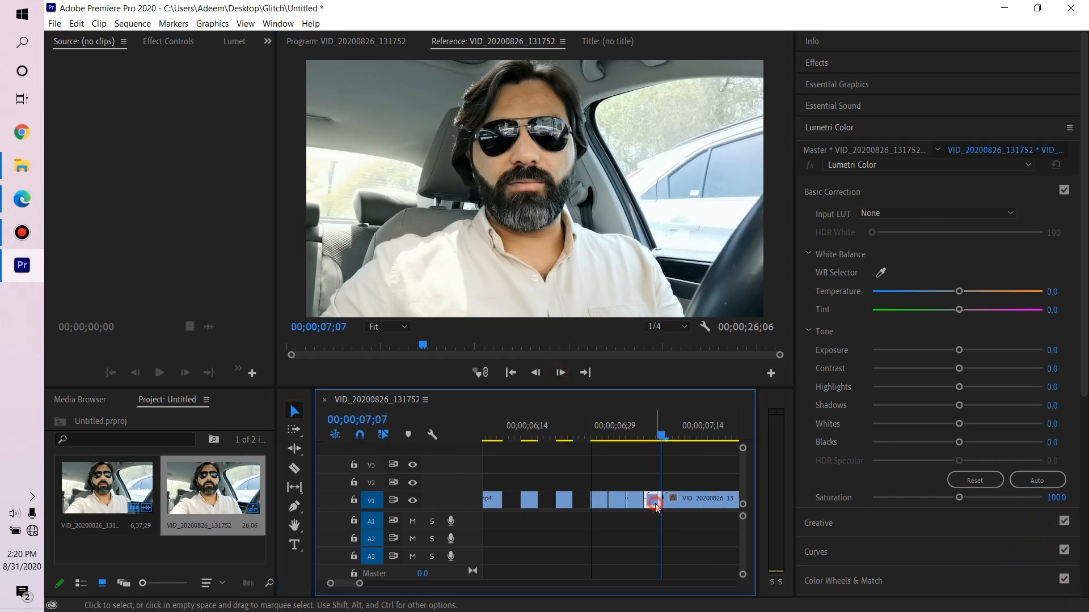
{"action": "key", "text": "Delete"}
Step: Select the five remaining short segments on V1 and duplicate them onto V2 directly above
{"action": "scroll", "coordinate": [664, 482], "scroll_direction": "up", "scroll_amount": 1}
{"action": "left_click_drag", "start_coordinate": [682, 438], "coordinate": [660, 499]}
{"action": "left_click", "coordinate": [560, 472]}
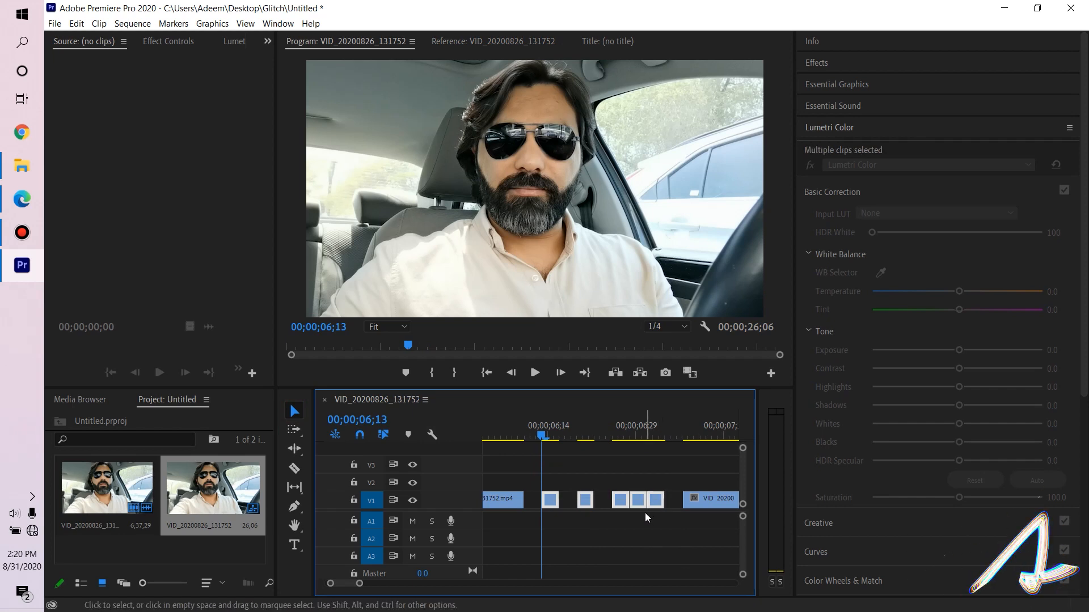
{"action": "left_click_drag", "start_coordinate": [656, 505], "coordinate": [657, 487]}
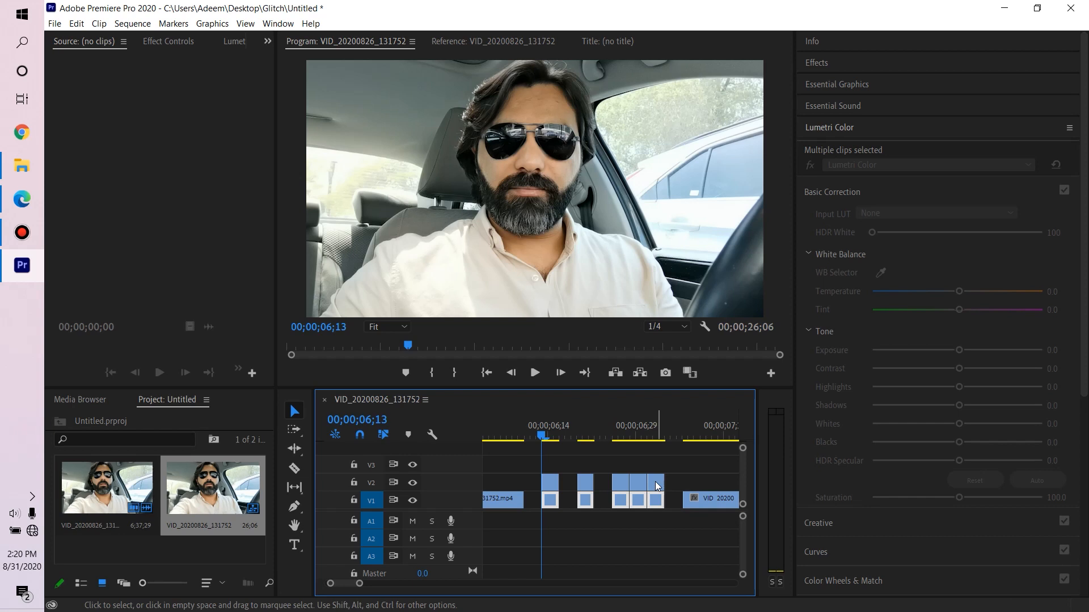
Step: Set the first short V2 segment's opacity to 50% and its horizontal position to 942
{"action": "left_click", "coordinate": [549, 481]}
{"action": "left_click", "coordinate": [551, 440]}
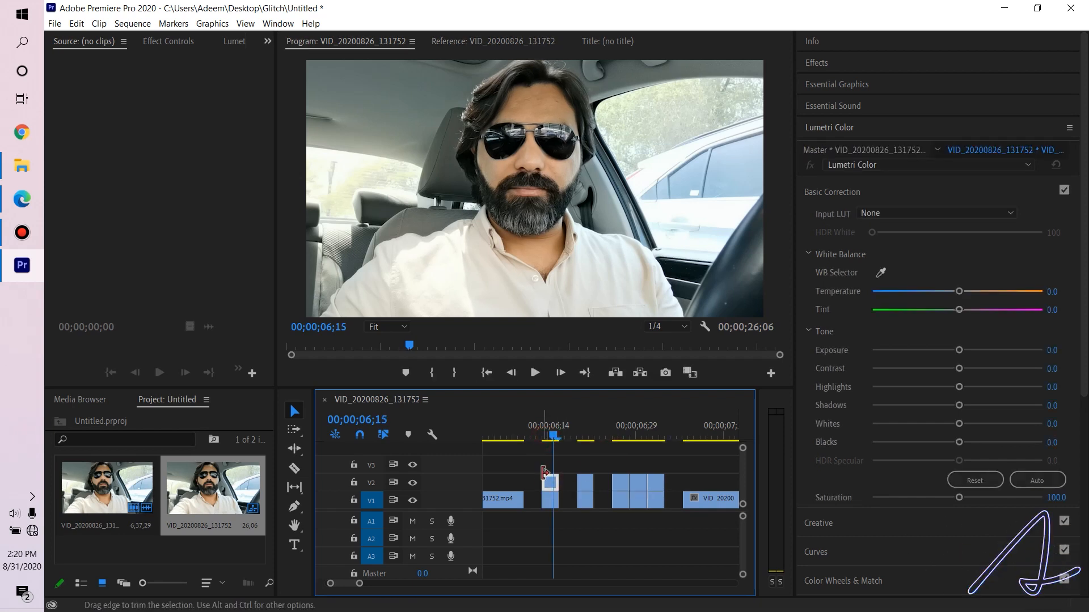
{"action": "left_click", "coordinate": [547, 484]}
{"action": "left_click", "coordinate": [178, 44]}
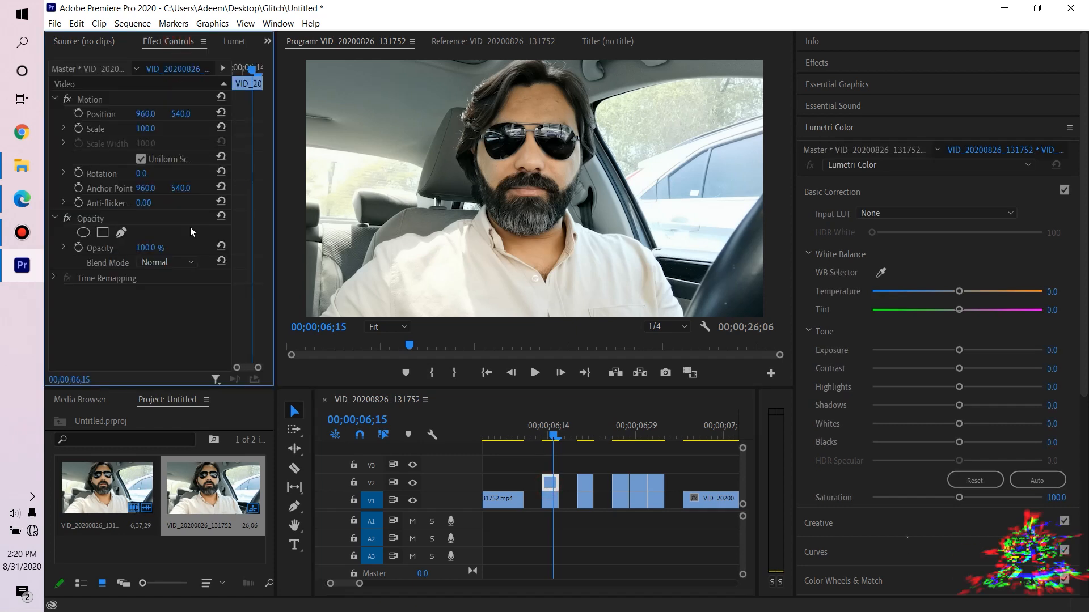
{"action": "left_click", "coordinate": [165, 248]}
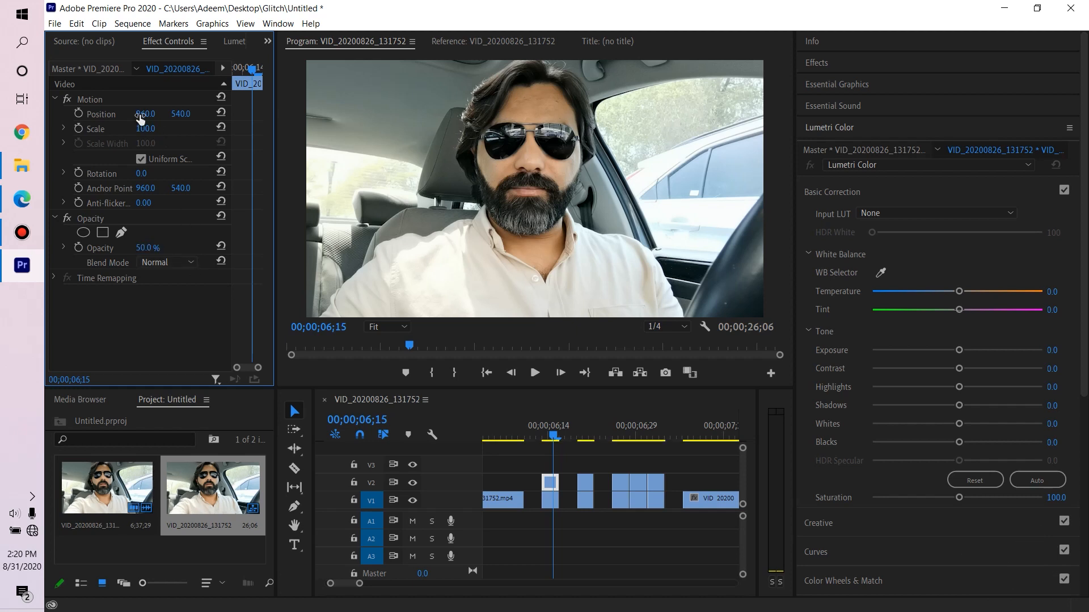
{"action": "left_click_drag", "start_coordinate": [145, 114], "coordinate": [136, 114]}
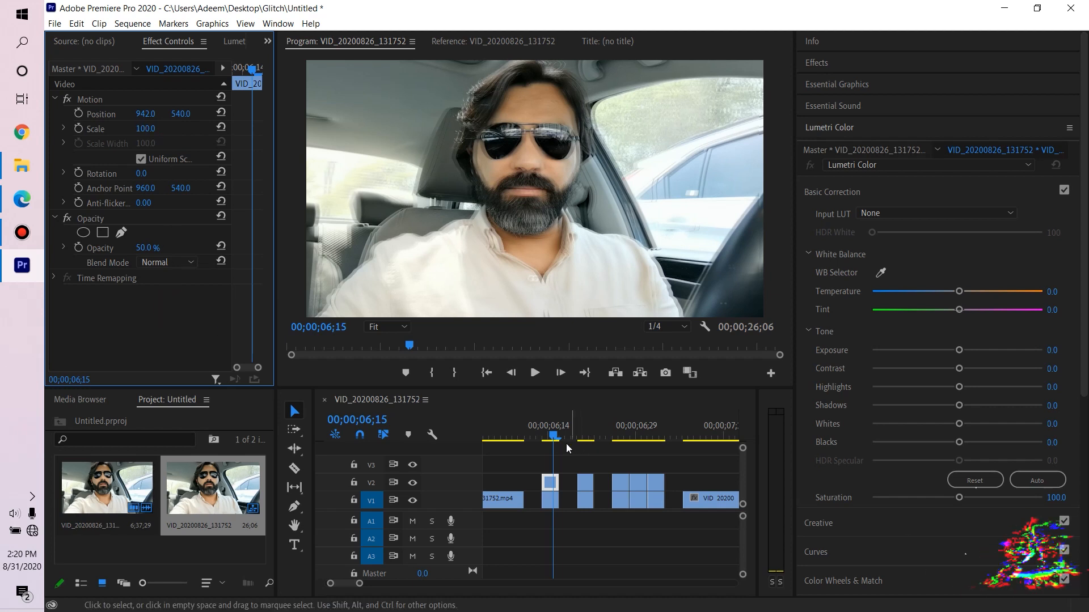
Step: Set the second short V2 segment's opacity to 50% and its horizontal position to 992
{"action": "left_click_drag", "start_coordinate": [552, 431], "coordinate": [582, 435]}
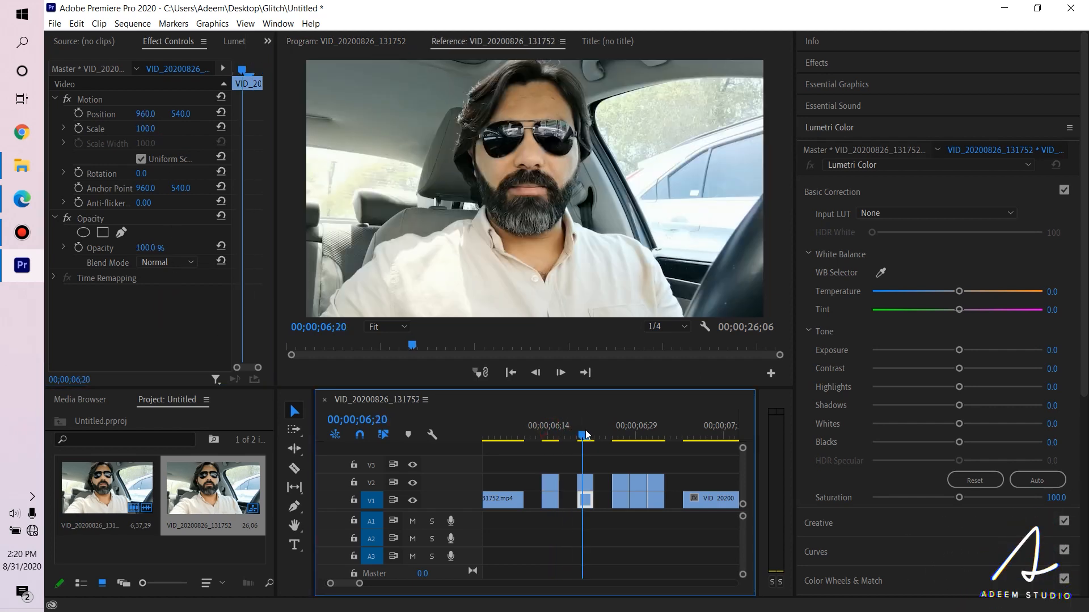
{"action": "left_click", "coordinate": [149, 247]}
{"action": "type", "text": "50"}
{"action": "key", "text": "Return"}
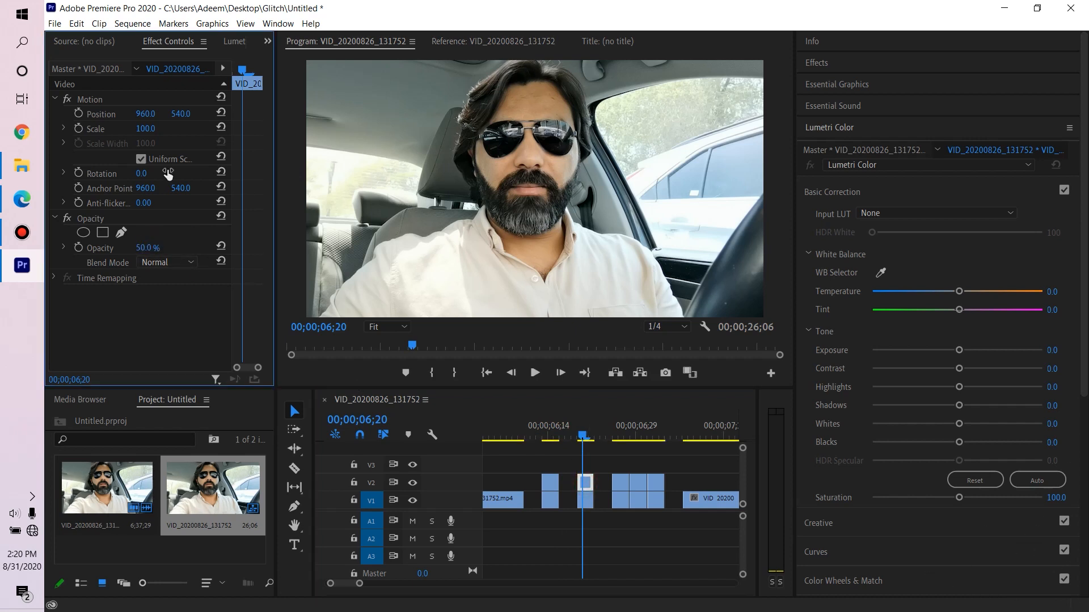
{"action": "left_click_drag", "start_coordinate": [145, 114], "coordinate": [161, 114]}
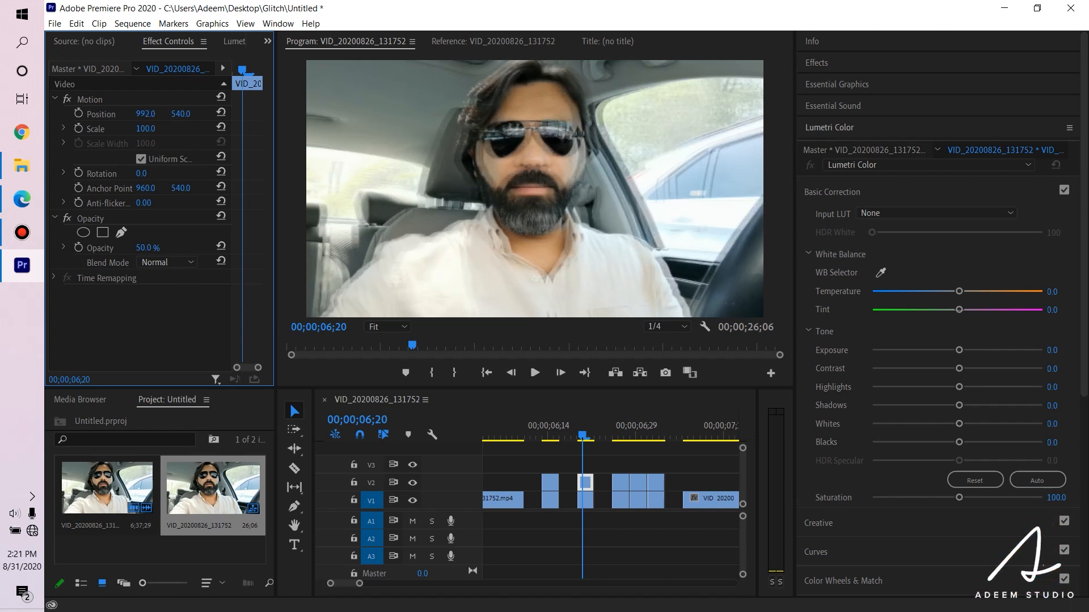
Step: Color the first V2 segment with Lumetri tint 100, contrast -12 and shadows 34.4, leaving whites at 0
{"action": "left_click", "coordinate": [546, 437]}
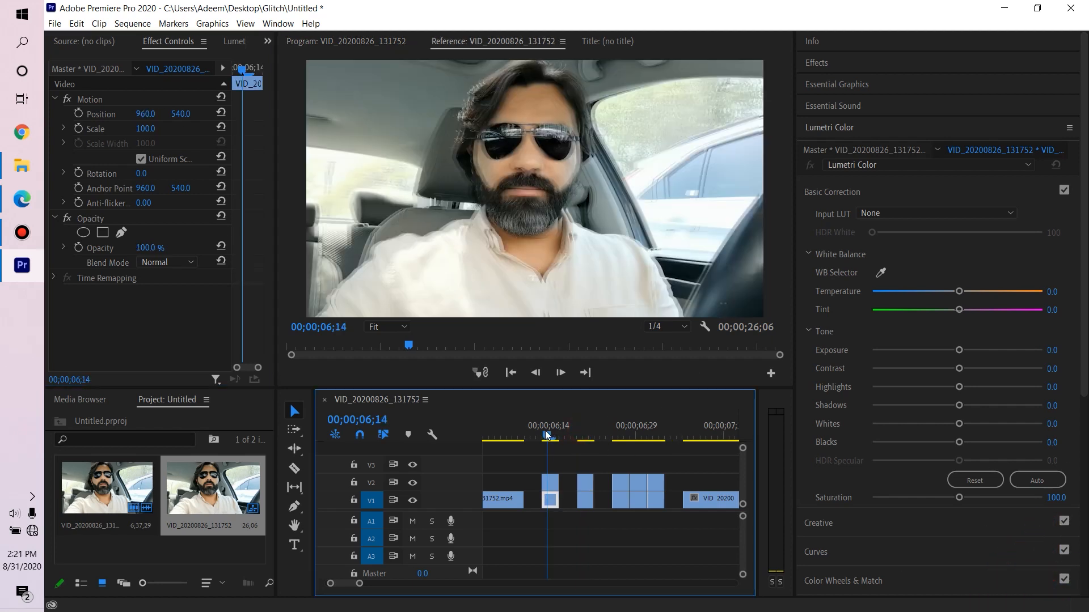
{"action": "left_click", "coordinate": [550, 482]}
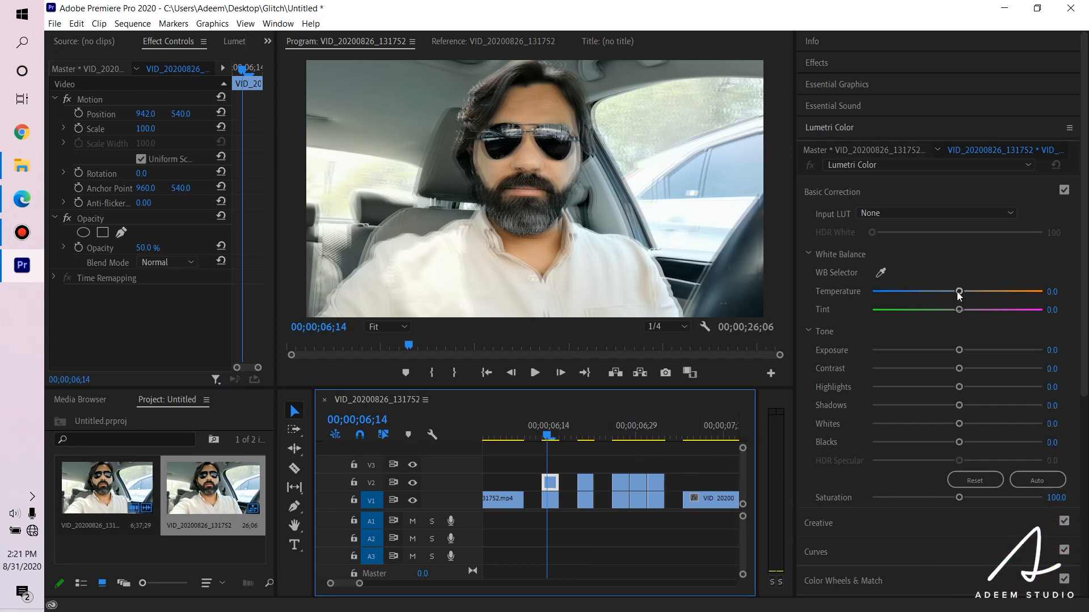
{"action": "left_click_drag", "start_coordinate": [960, 311], "coordinate": [1056, 309]}
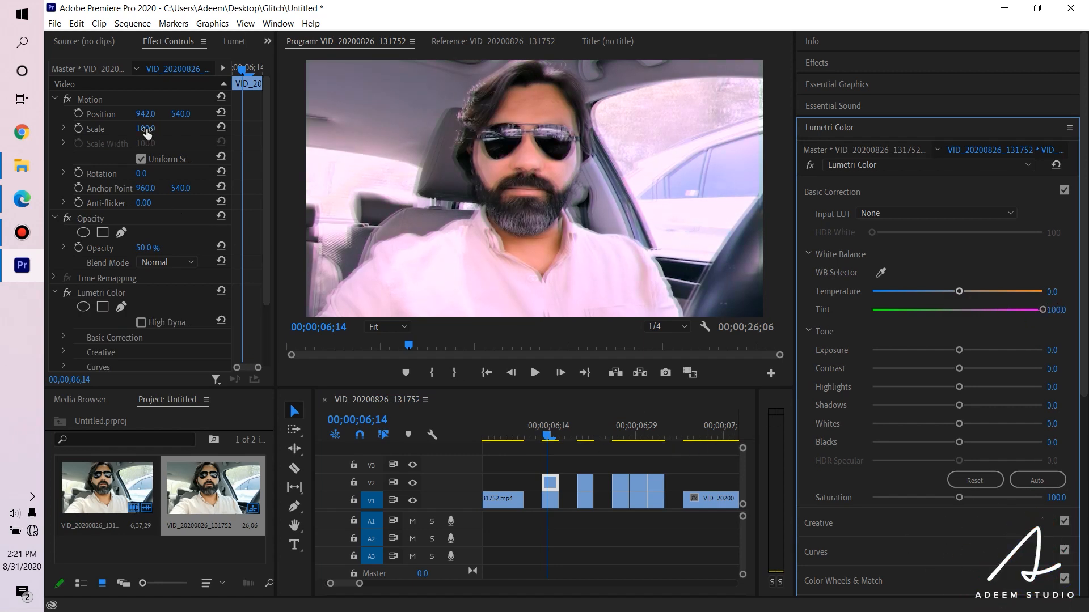
{"action": "left_click", "coordinate": [548, 435]}
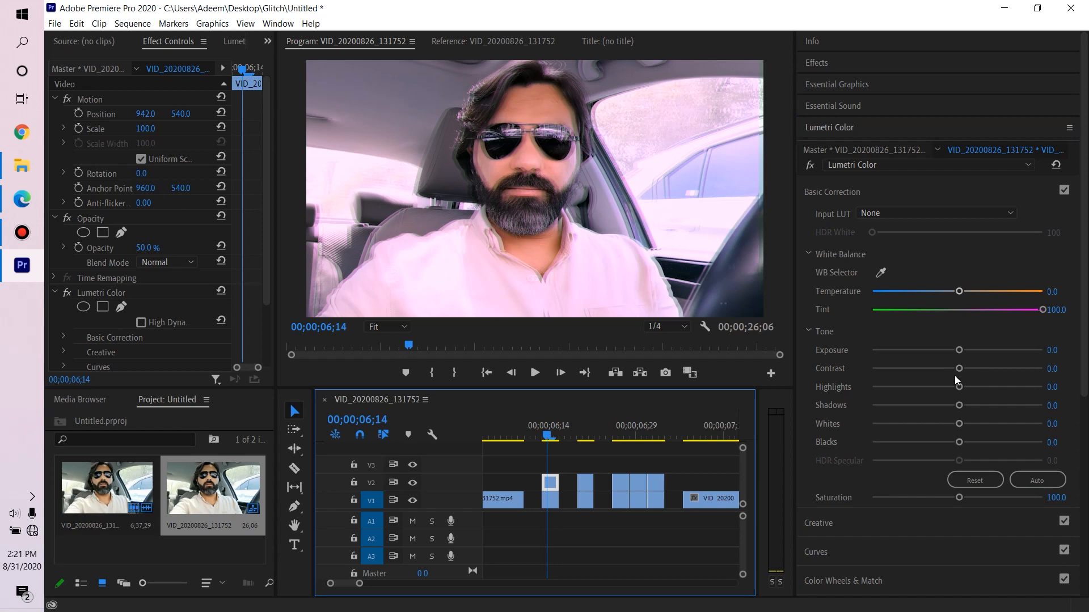
{"action": "left_click_drag", "start_coordinate": [960, 370], "coordinate": [987, 429]}
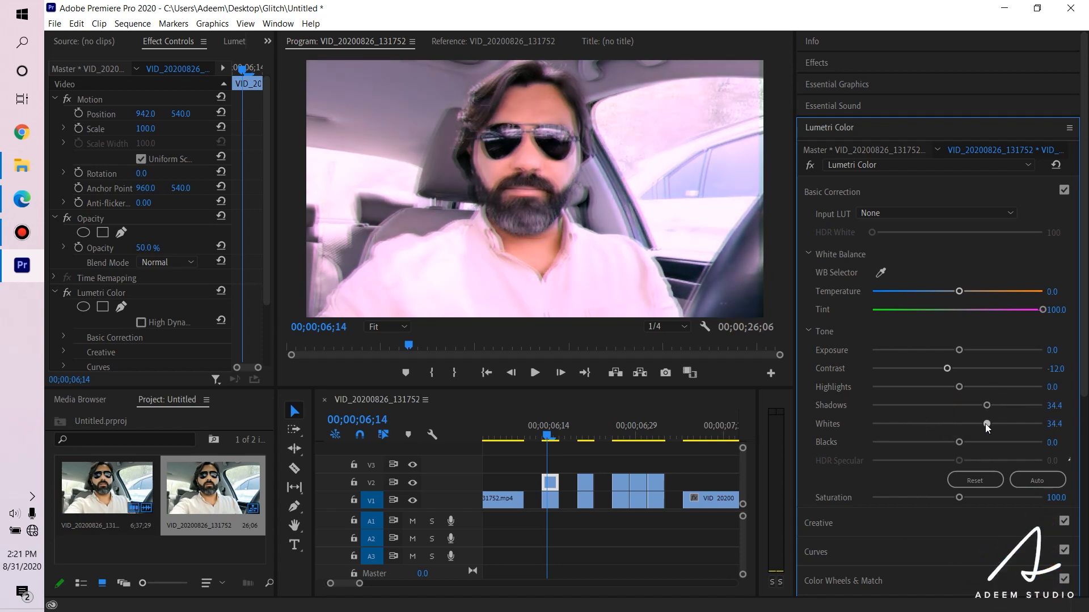
{"action": "key", "text": "ctrl+z"}
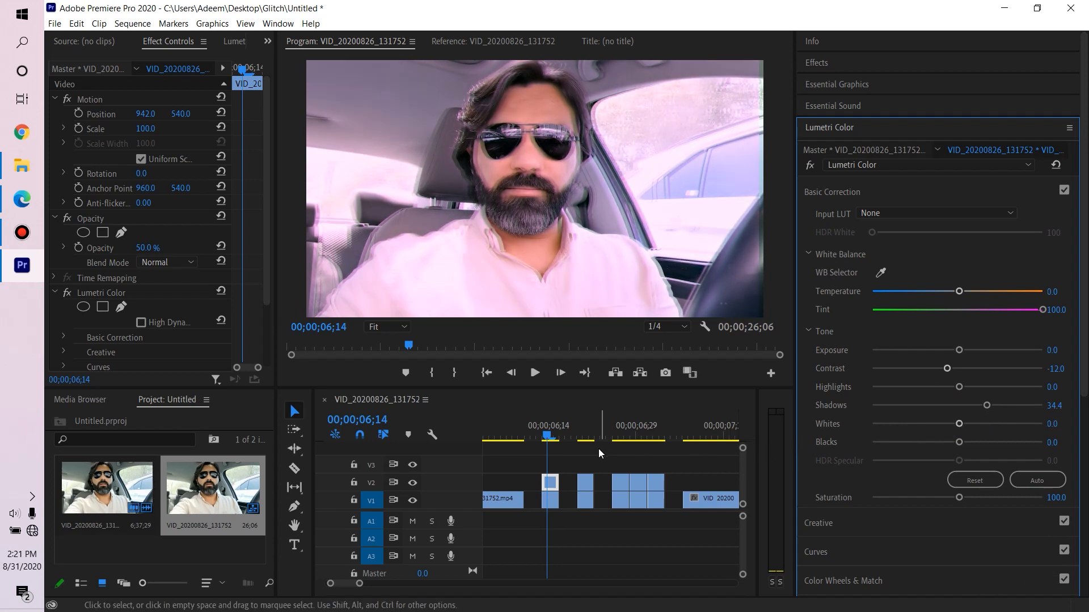
Step: Give the second V2 segment a green Lumetri tint of -100 and set its blacks to -35.3
{"action": "left_click_drag", "start_coordinate": [547, 439], "coordinate": [582, 438]}
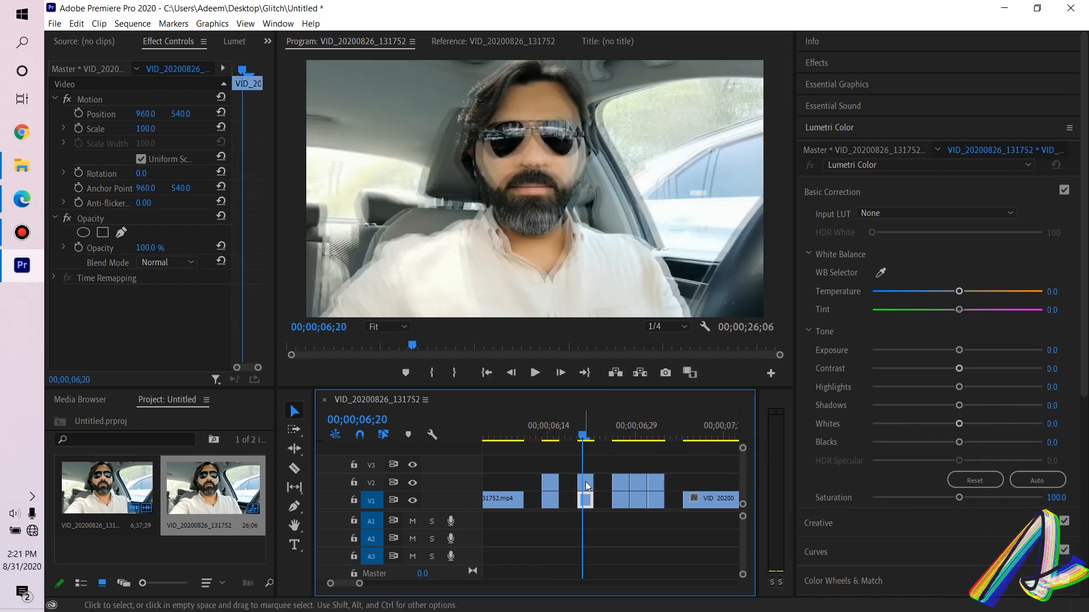
{"action": "left_click_drag", "start_coordinate": [958, 310], "coordinate": [845, 314]}
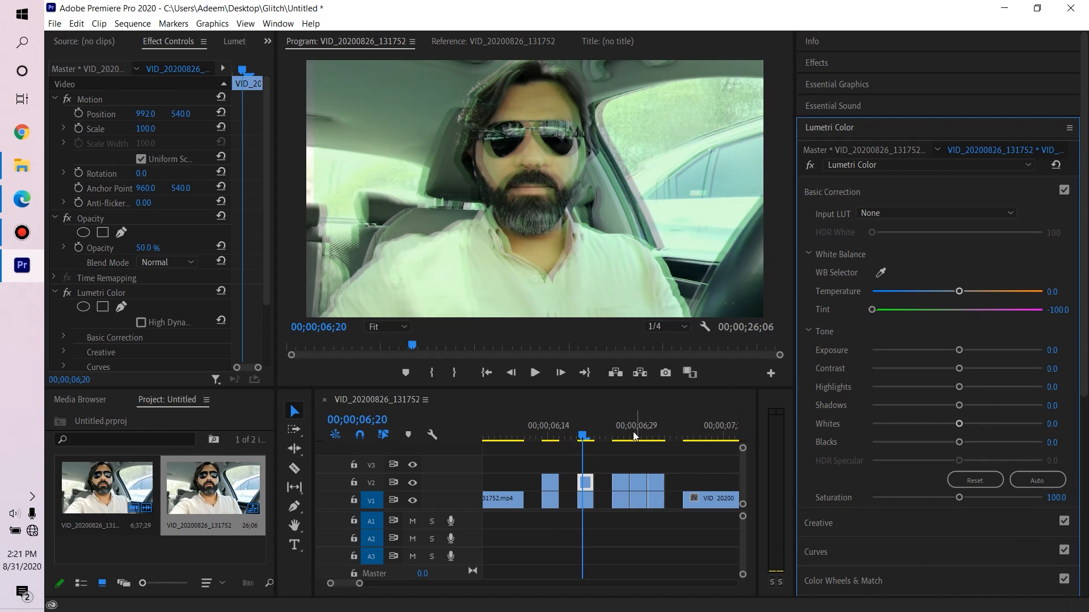
{"action": "left_click_drag", "start_coordinate": [957, 443], "coordinate": [926, 443]}
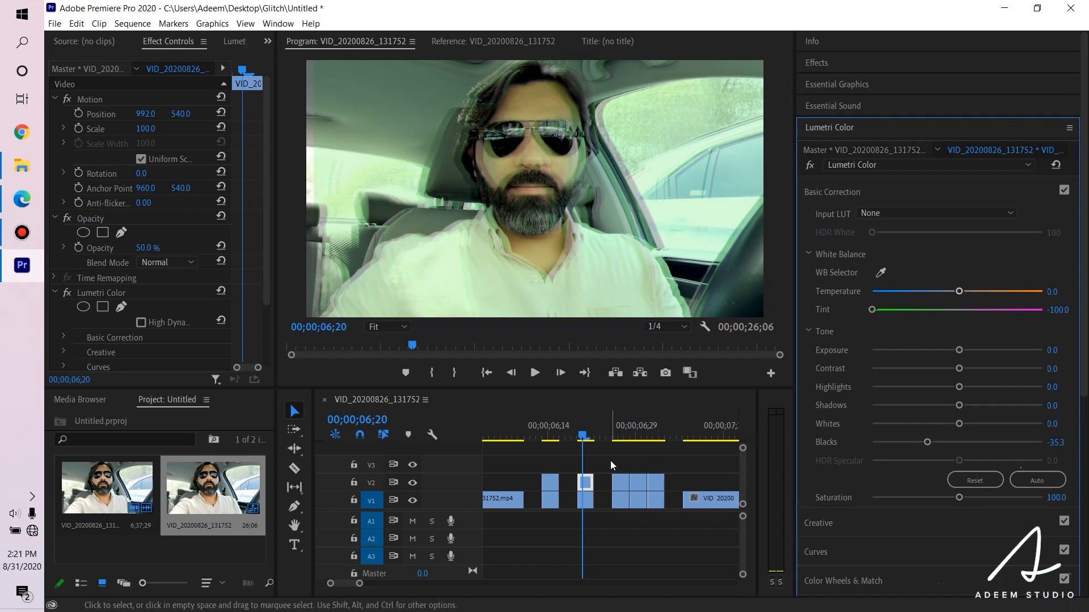
Step: Search the effects for "ari" and apply the Arithmetic effect to the three adjacent short segments on V2
{"action": "left_click_drag", "start_coordinate": [583, 435], "coordinate": [625, 435]}
{"action": "left_click", "coordinate": [621, 486]}
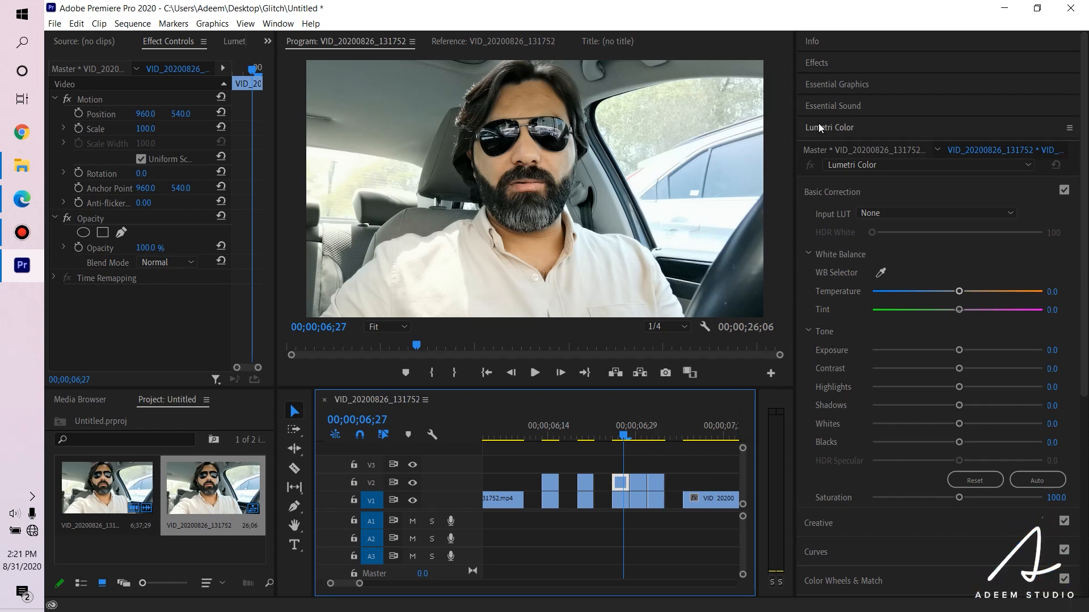
{"action": "left_click", "coordinate": [816, 63]}
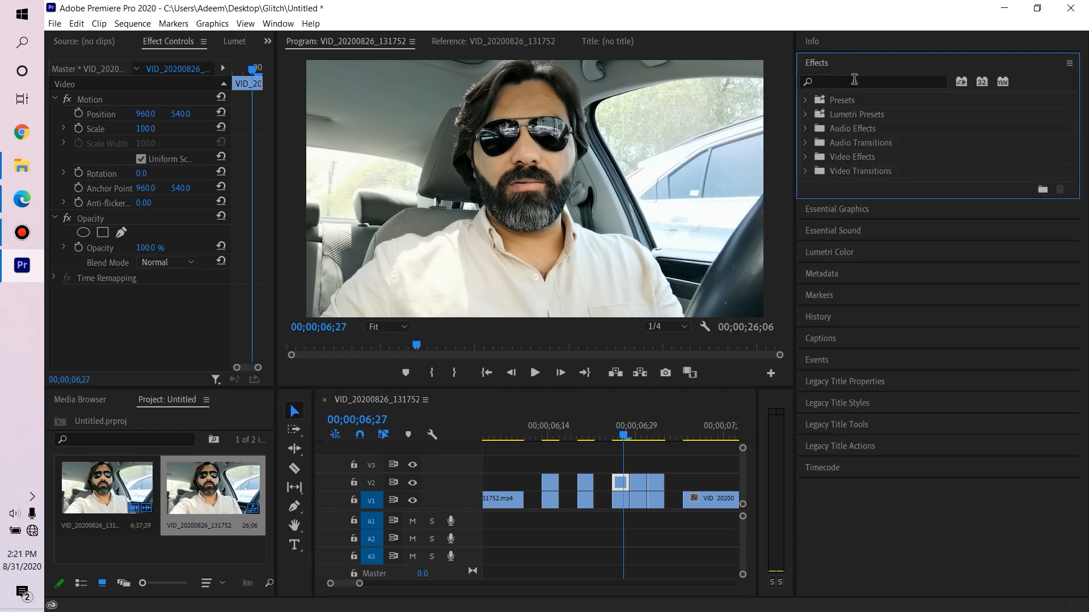
{"action": "left_click", "coordinate": [850, 83]}
{"action": "type", "text": "ari"}
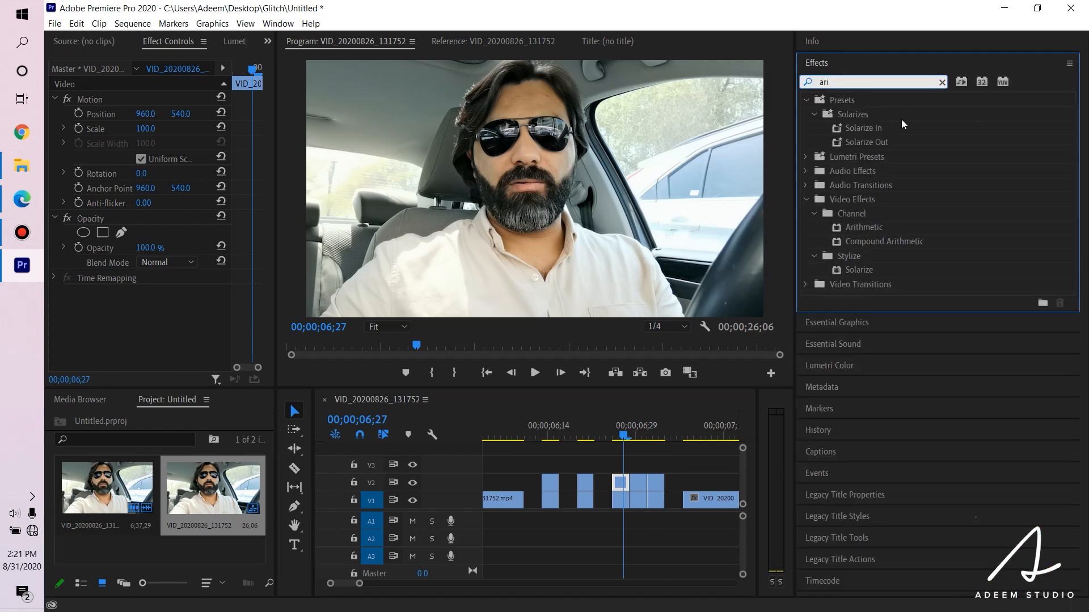
{"action": "left_click_drag", "start_coordinate": [851, 228], "coordinate": [858, 233]}
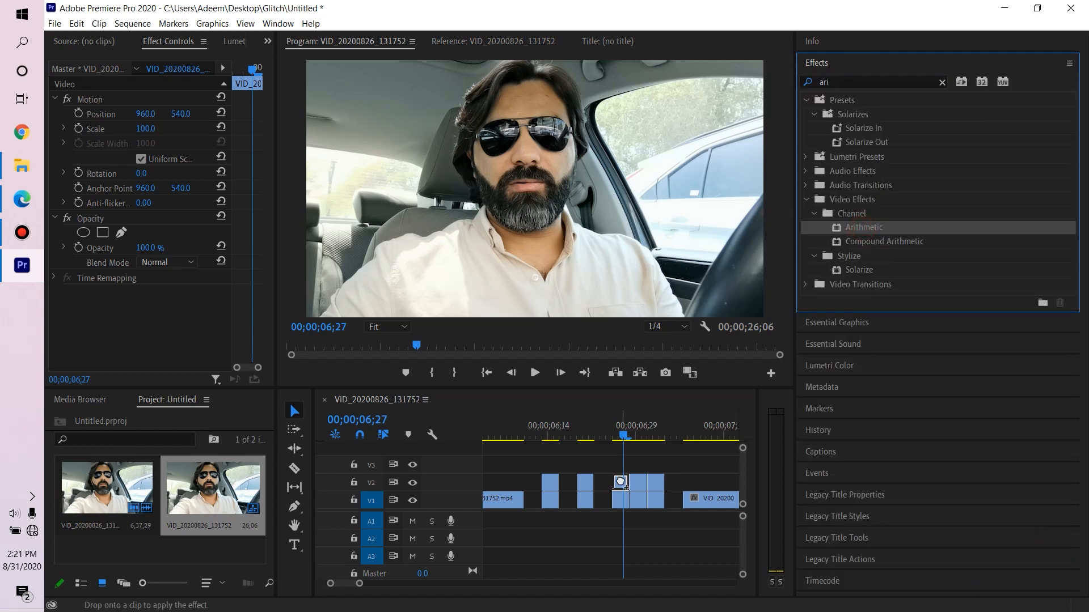
{"action": "left_click_drag", "start_coordinate": [621, 481], "coordinate": [622, 482]}
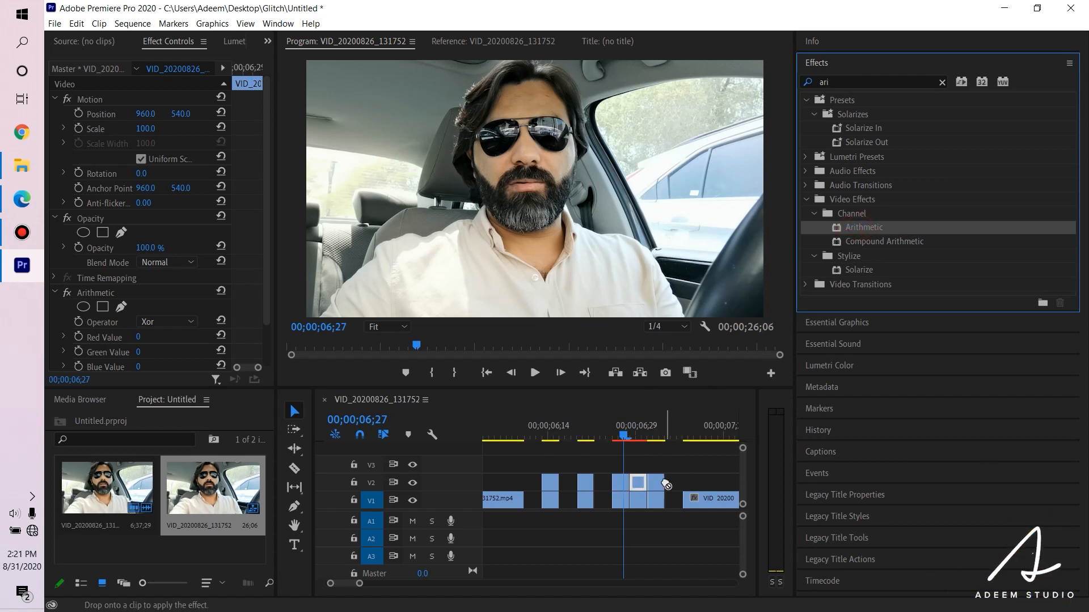
Step: On the third V2 segment, set opacity to 50%, the Arithmetic operator to Max and the red value to 255
{"action": "left_click", "coordinate": [614, 481]}
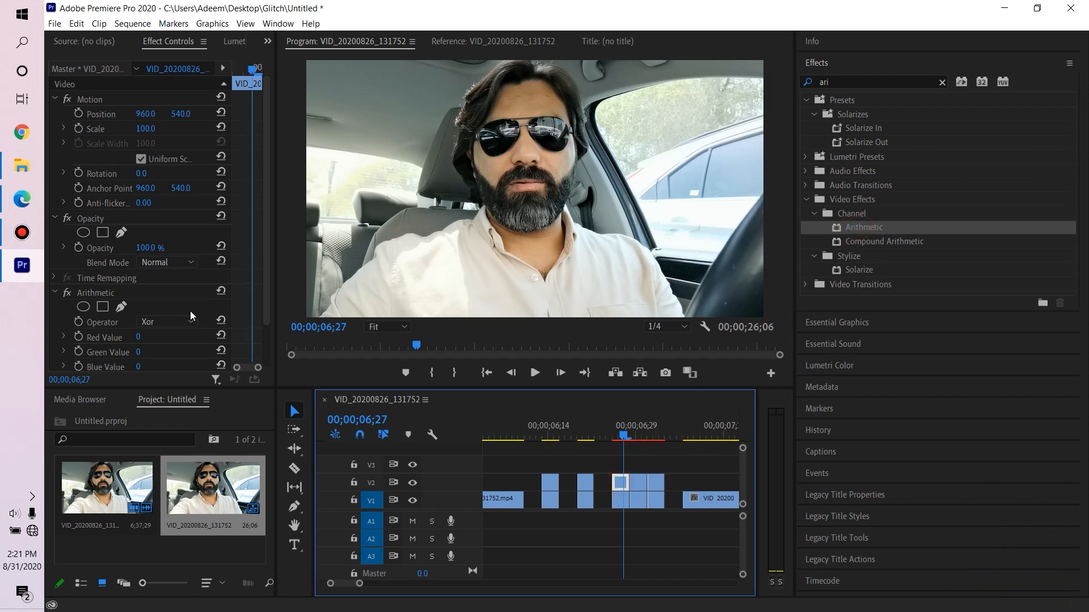
{"action": "left_click", "coordinate": [143, 248]}
{"action": "type", "text": "50"}
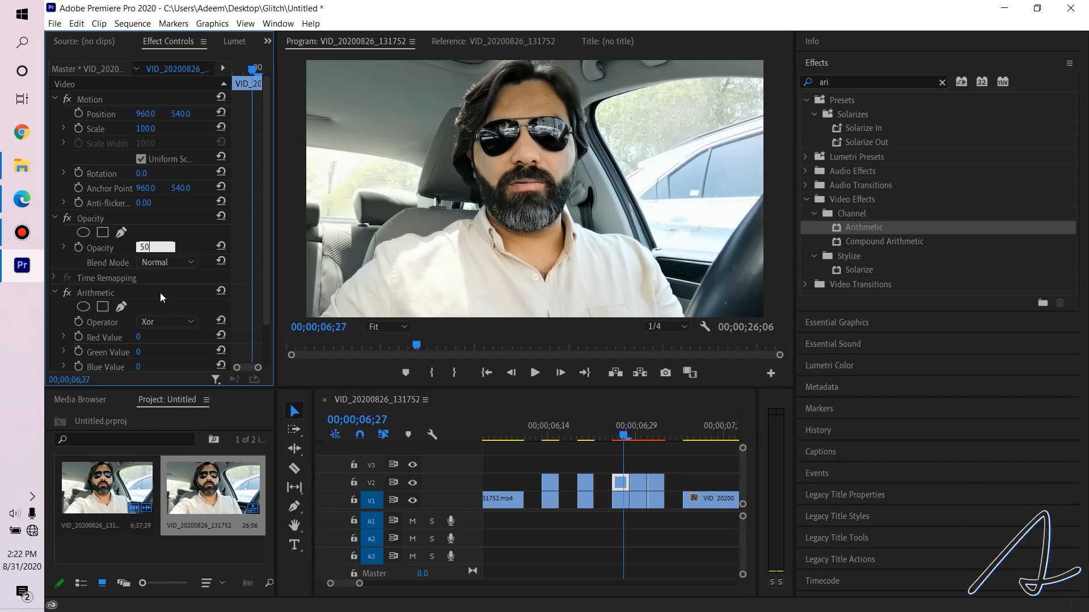
{"action": "left_click", "coordinate": [94, 293]}
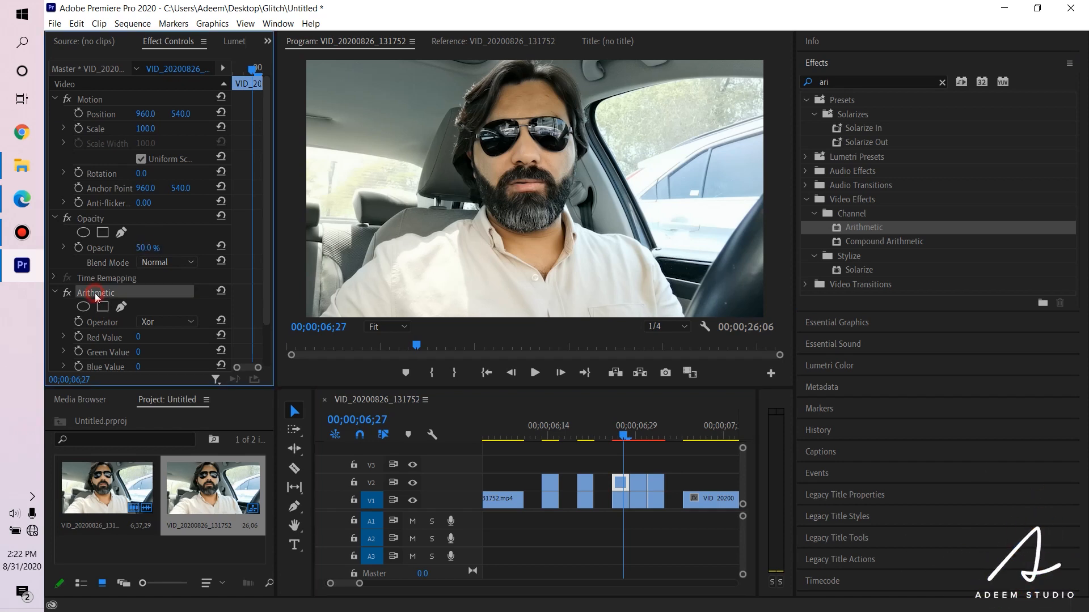
{"action": "left_click", "coordinate": [165, 322]}
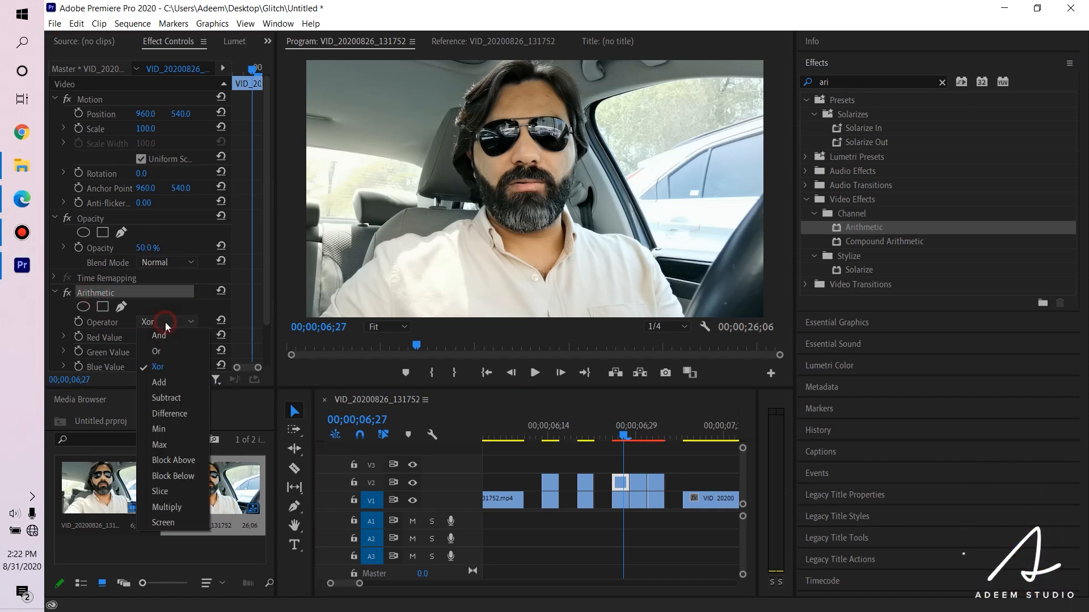
{"action": "left_click", "coordinate": [164, 445]}
{"action": "left_click", "coordinate": [134, 335]}
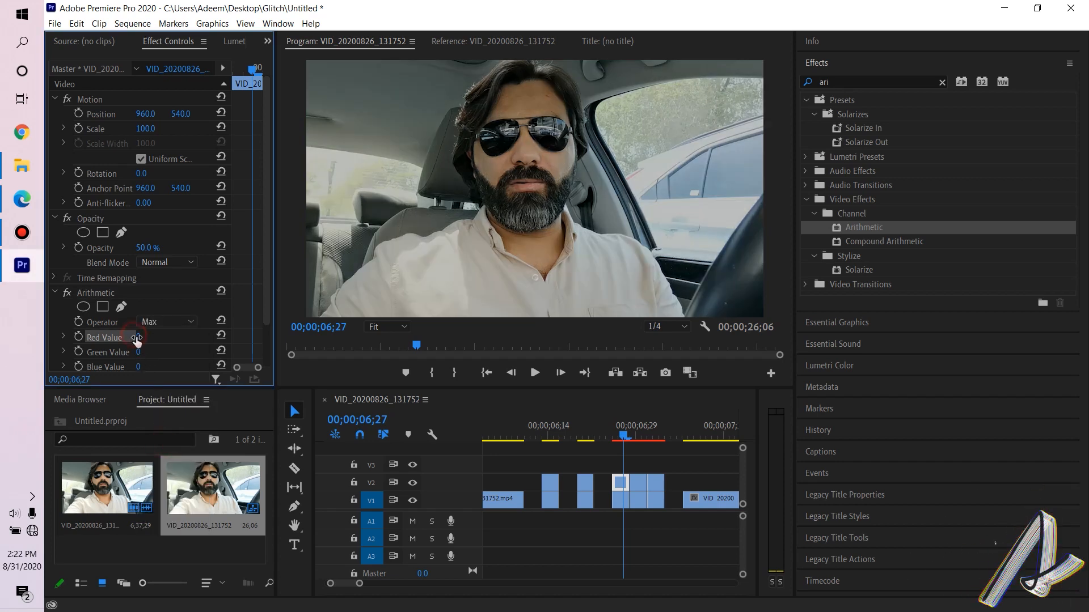
{"action": "left_click_drag", "start_coordinate": [143, 337], "coordinate": [207, 337]}
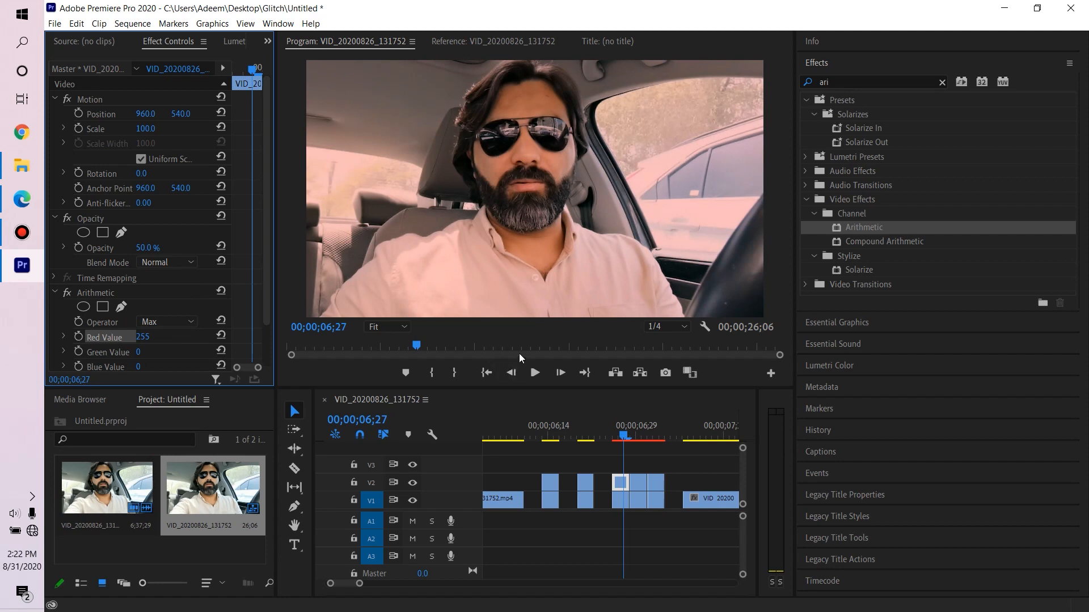
Step: Shift the third V2 segment to horizontal position 924 and scale it to 105
{"action": "left_click_drag", "start_coordinate": [145, 113], "coordinate": [127, 113]}
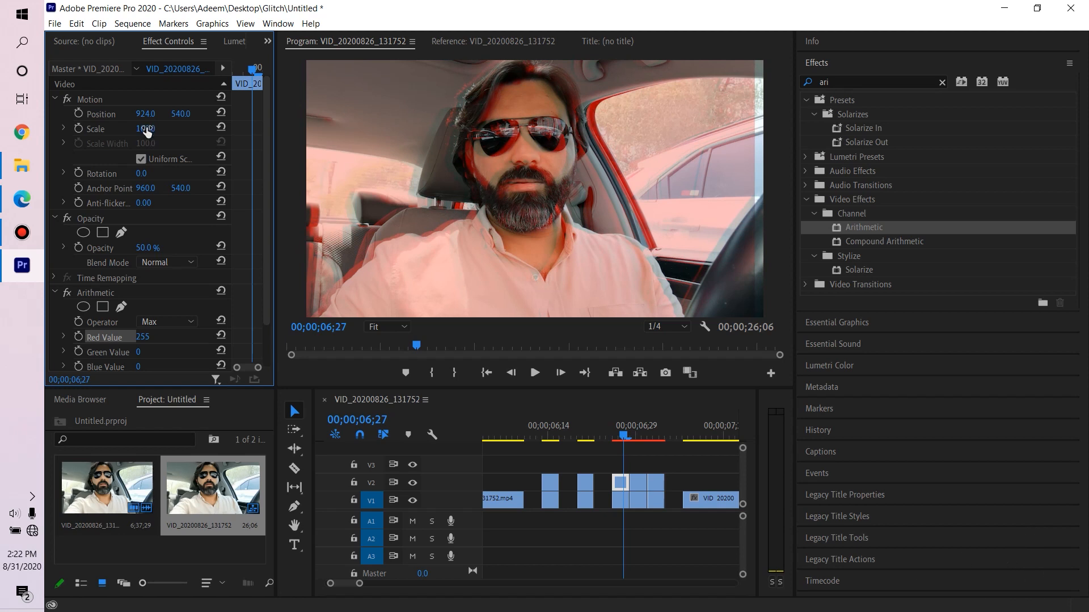
{"action": "type", "text": "10"}
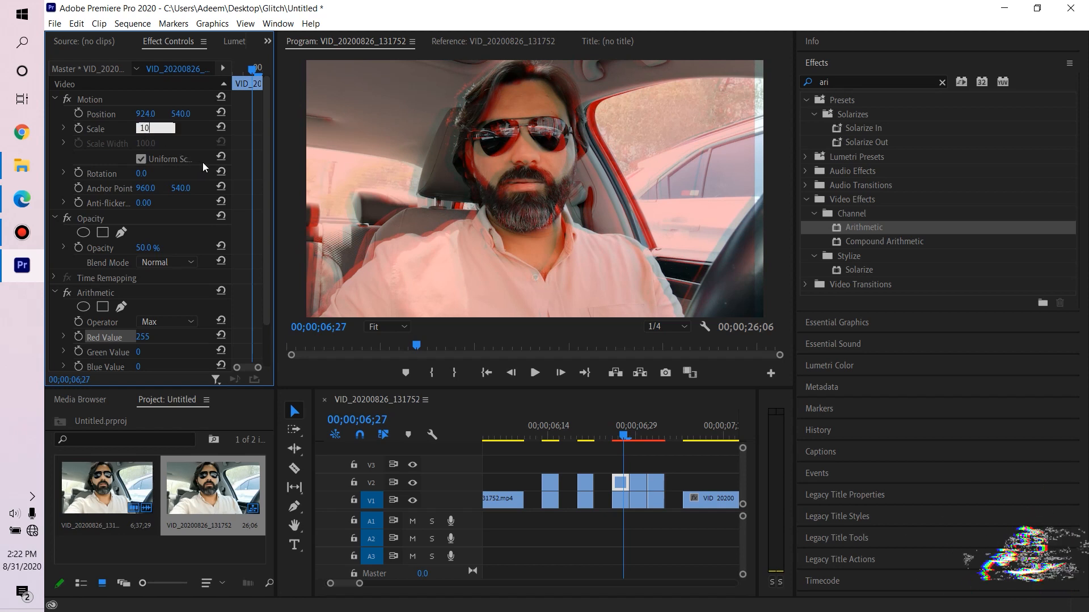
{"action": "type", "text": "5"}
{"action": "key", "text": "Return"}
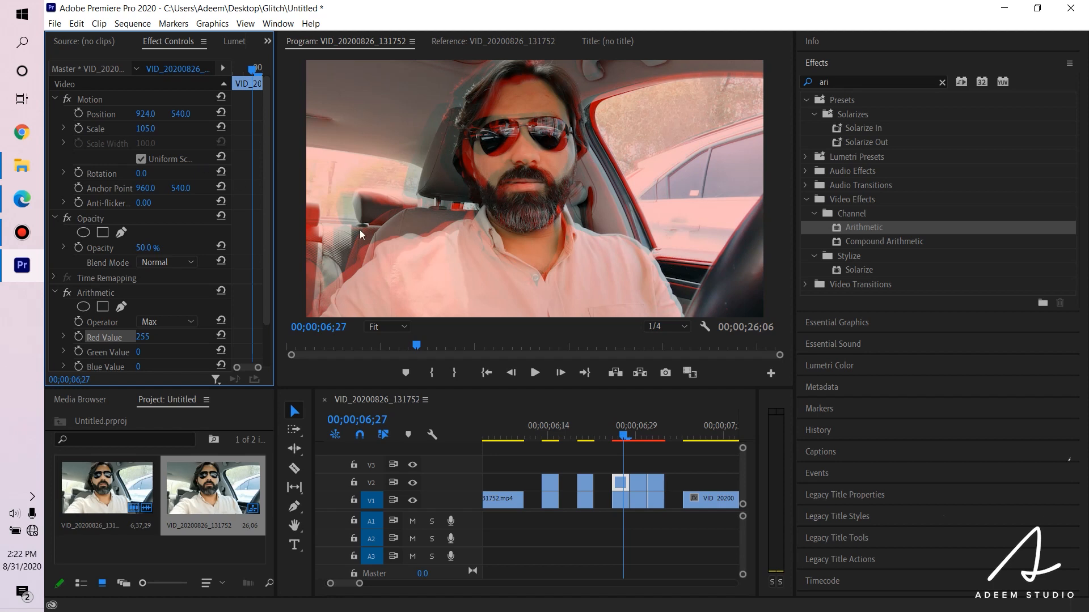
Step: On the fourth V2 segment, set opacity to 50%, the Arithmetic operator to Max and the green value to 255
{"action": "left_click_drag", "start_coordinate": [624, 435], "coordinate": [637, 434]}
{"action": "left_click", "coordinate": [637, 482]}
{"action": "left_click", "coordinate": [173, 248]}
{"action": "type", "text": "50"}
{"action": "left_click", "coordinate": [158, 321]}
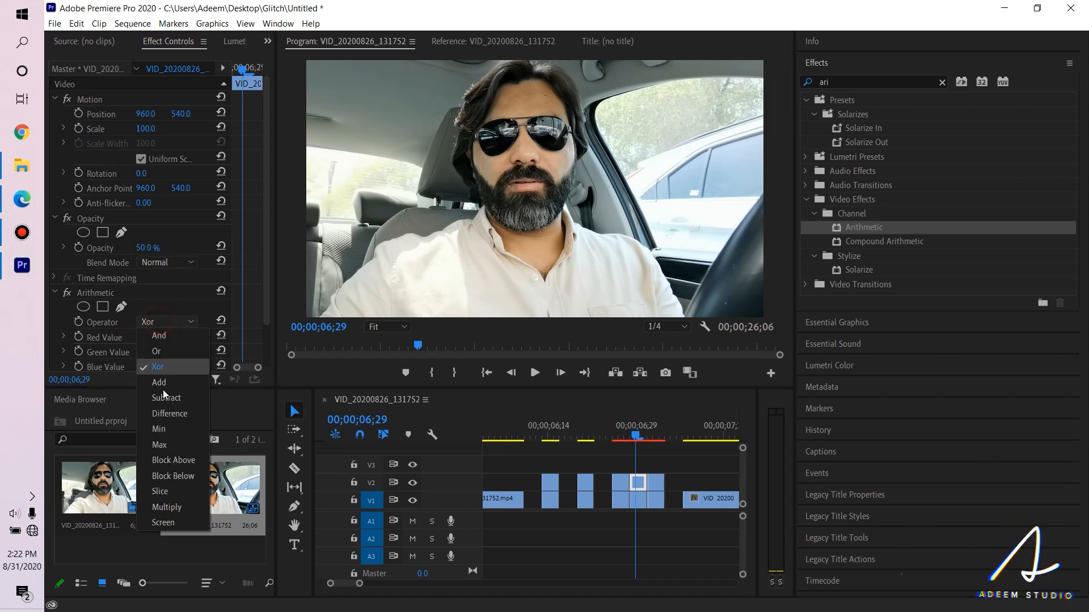
{"action": "left_click", "coordinate": [161, 445]}
{"action": "left_click_drag", "start_coordinate": [139, 352], "coordinate": [276, 352]}
Step: Shift the fourth V2 segment to horizontal position 987 and scale it to 105
{"action": "left_click_drag", "start_coordinate": [143, 114], "coordinate": [158, 114]}
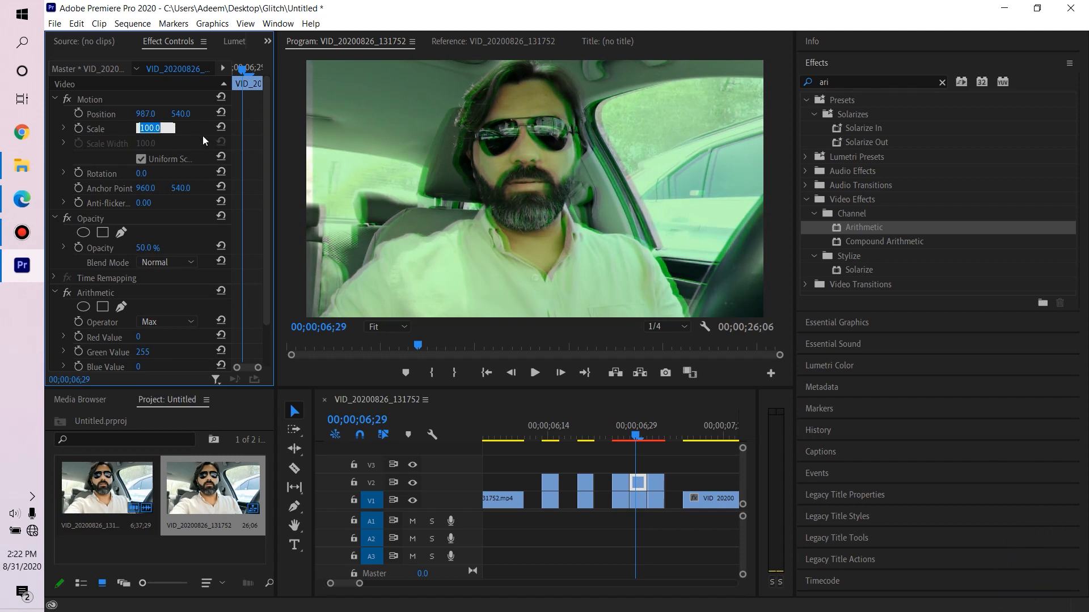
{"action": "type", "text": "105"}
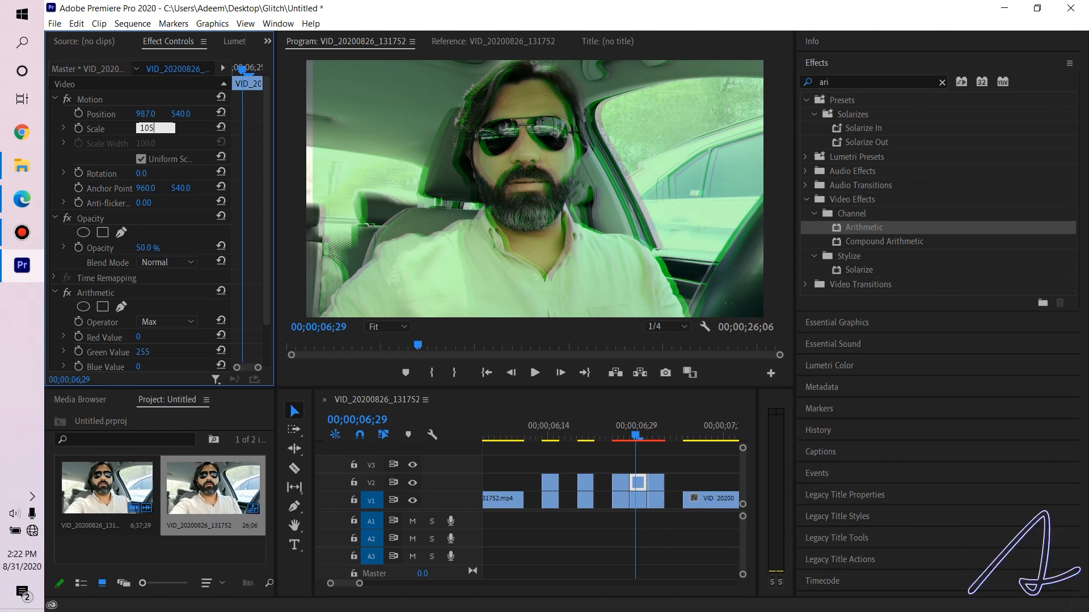
{"action": "key", "text": "Return"}
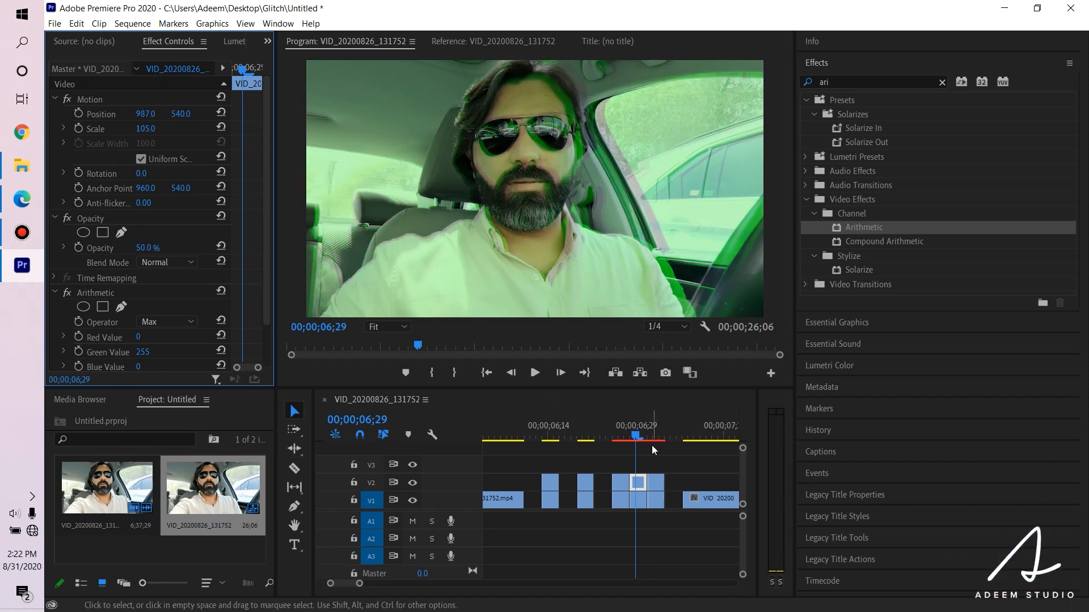
Step: On the fifth V2 segment, set opacity to 50%, the Arithmetic operator to Max and the blue value to 229
{"action": "left_click_drag", "start_coordinate": [642, 433], "coordinate": [658, 430]}
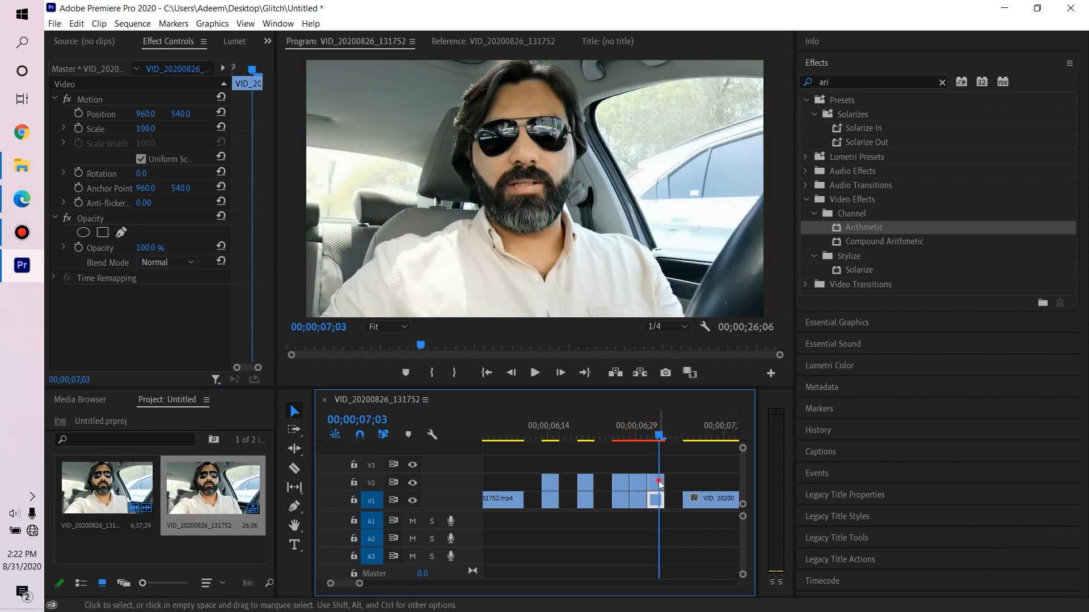
{"action": "left_click", "coordinate": [147, 248]}
{"action": "type", "text": "50"}
{"action": "left_click", "coordinate": [162, 323]}
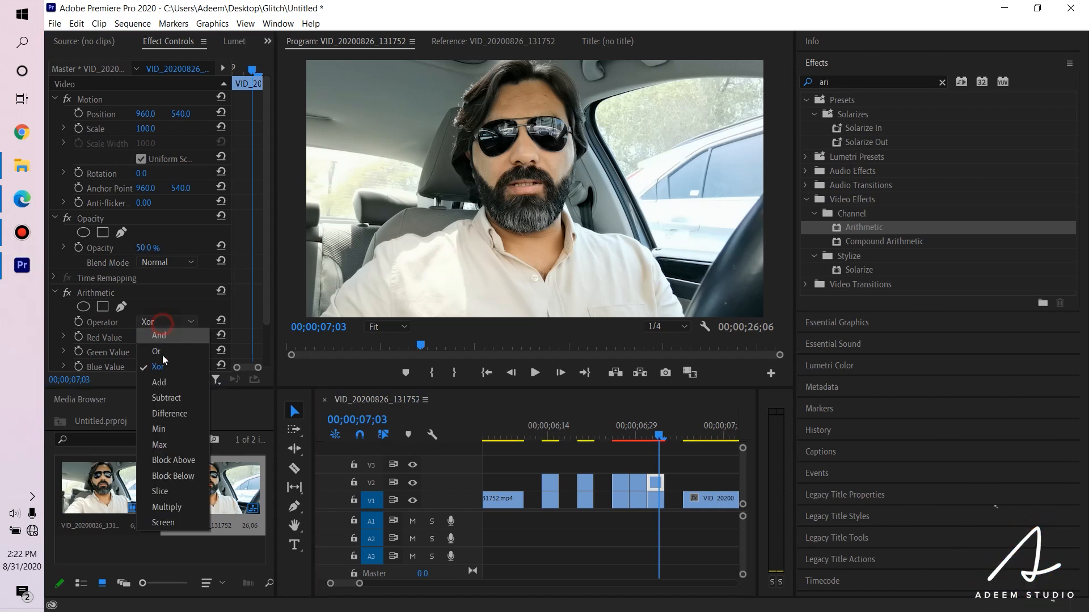
{"action": "left_click", "coordinate": [162, 446]}
{"action": "left_click_drag", "start_coordinate": [266, 257], "coordinate": [266, 303]}
{"action": "left_click_drag", "start_coordinate": [138, 318], "coordinate": [187, 318]}
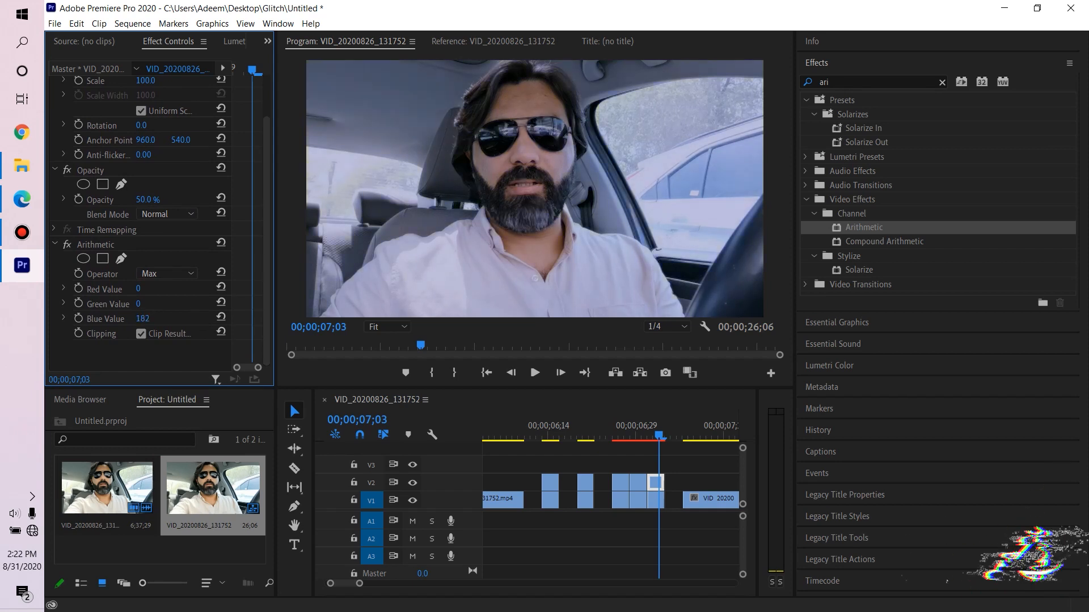
Step: Shift the fifth V2 segment to horizontal position 915 and scale it to 105
{"action": "left_click_drag", "start_coordinate": [268, 179], "coordinate": [260, 83]}
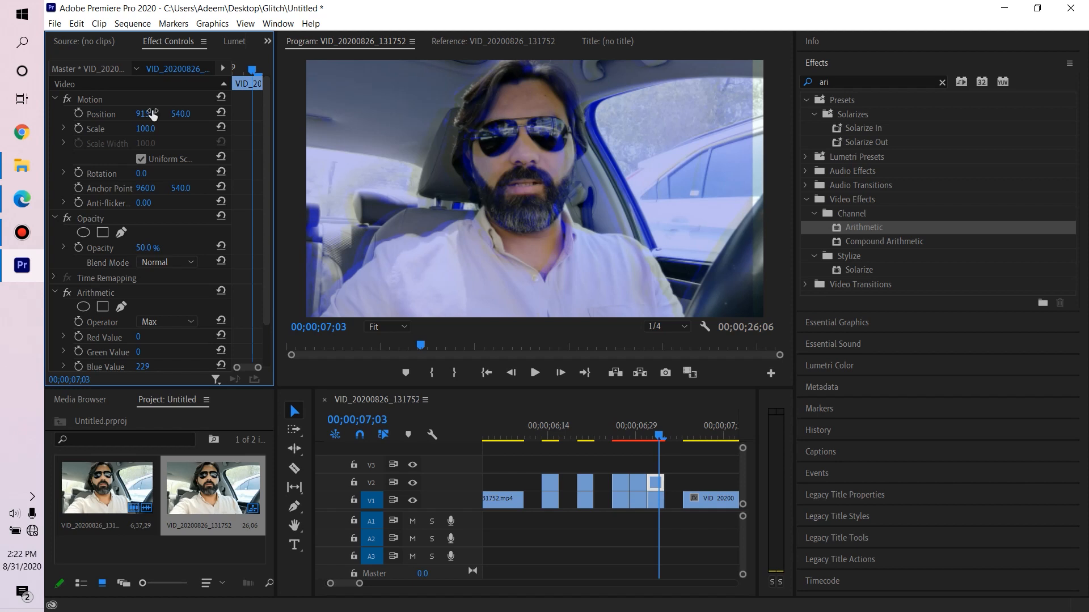
{"action": "left_click", "coordinate": [146, 128]}
{"action": "type", "text": "10"}
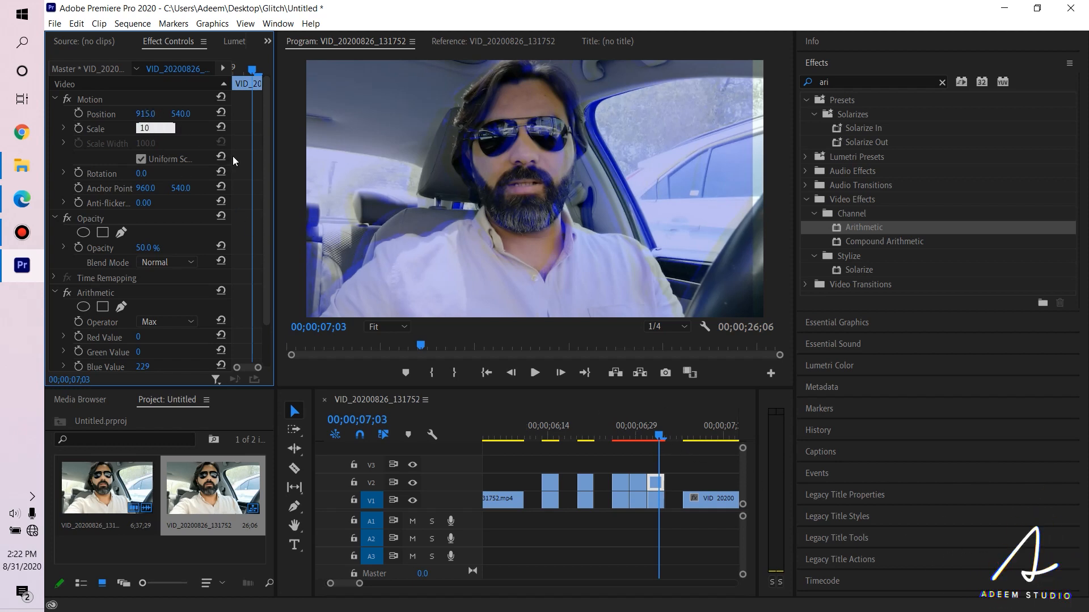
{"action": "type", "text": "5"}
{"action": "key", "text": "Return"}
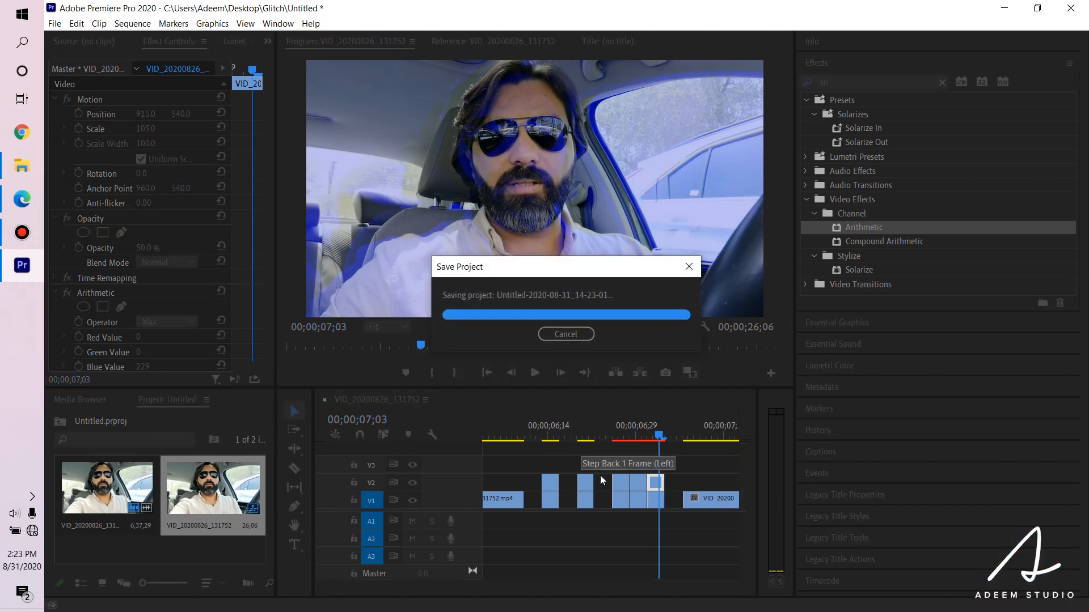
Step: Play the sequence from just before the glitch segments to preview the finished visual effect
{"action": "scroll", "coordinate": [589, 497], "scroll_direction": "down", "scroll_amount": 3}
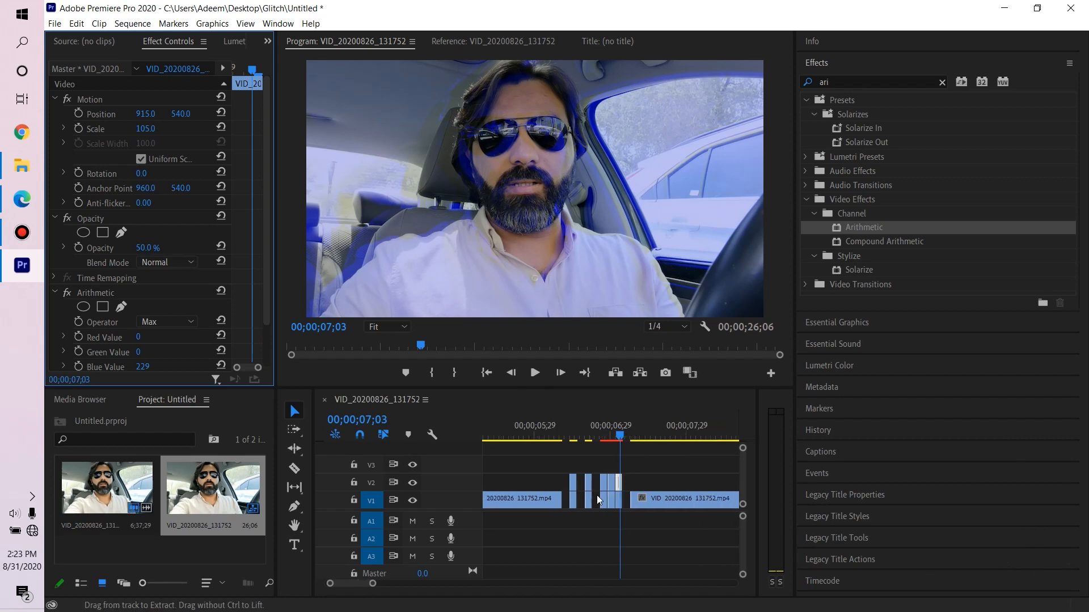
{"action": "left_click_drag", "start_coordinate": [557, 434], "coordinate": [489, 436]}
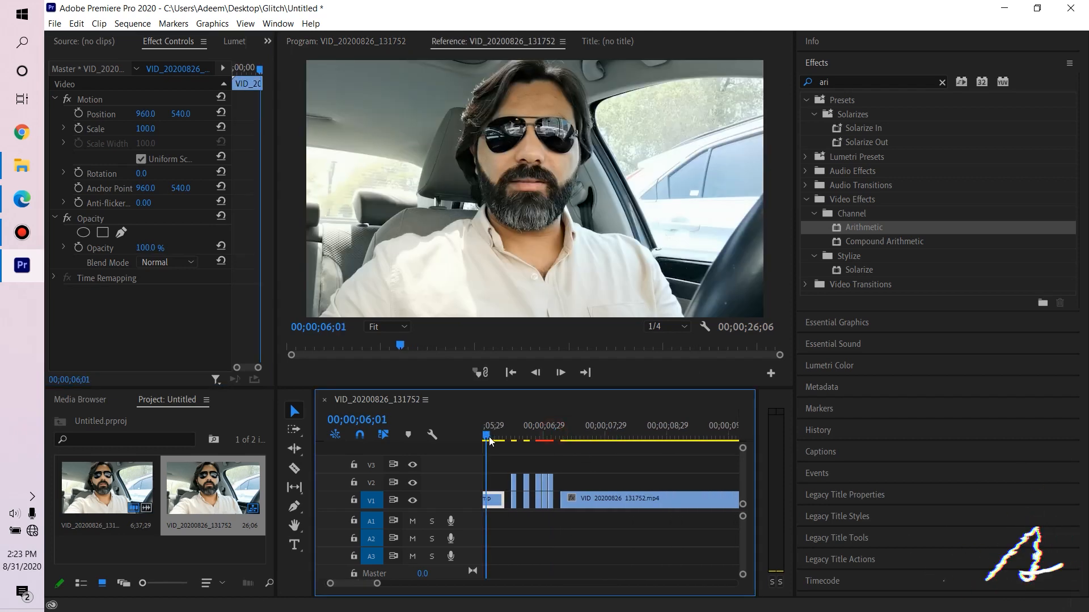
{"action": "scroll", "coordinate": [543, 469], "scroll_direction": "down", "scroll_amount": 3}
{"action": "left_click", "coordinate": [536, 373]}
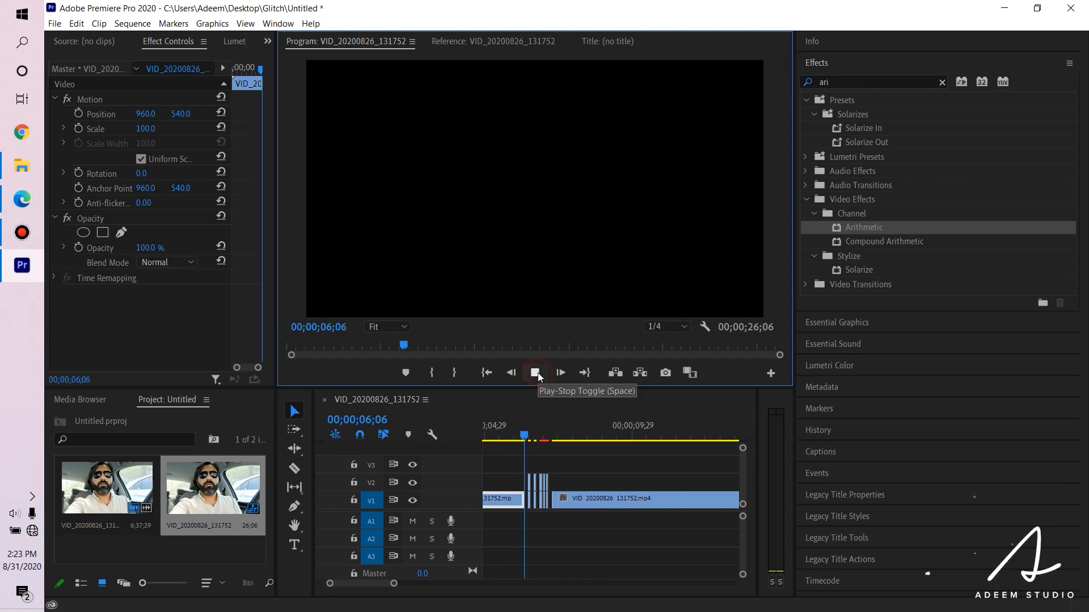
{"action": "left_click", "coordinate": [537, 373]}
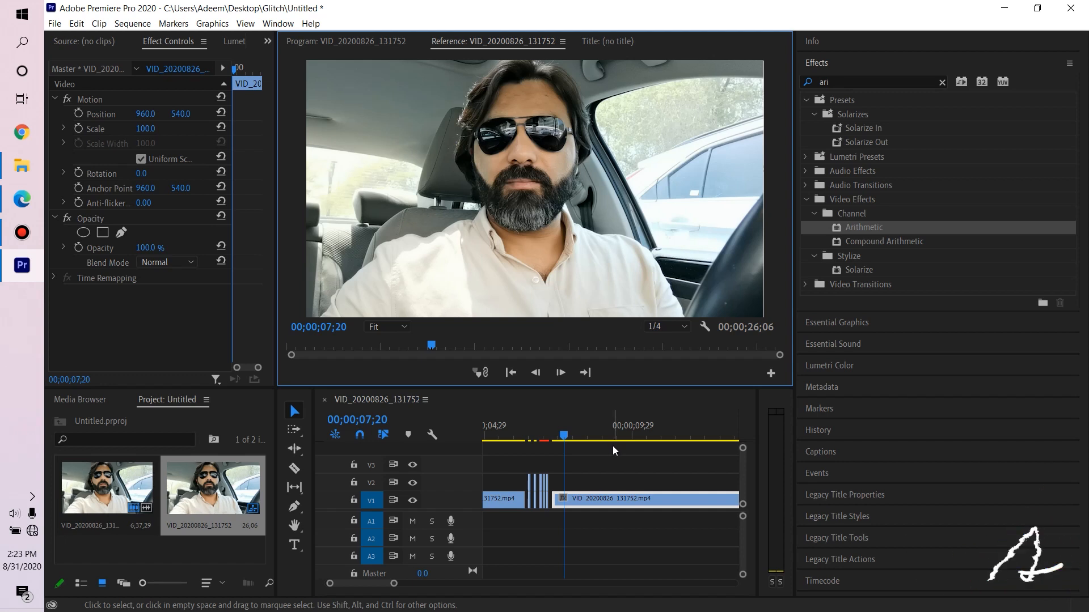
Step: Add the Free Glitch sound effects file from the Desktop folder to audio track A1
{"action": "left_click", "coordinate": [21, 165]}
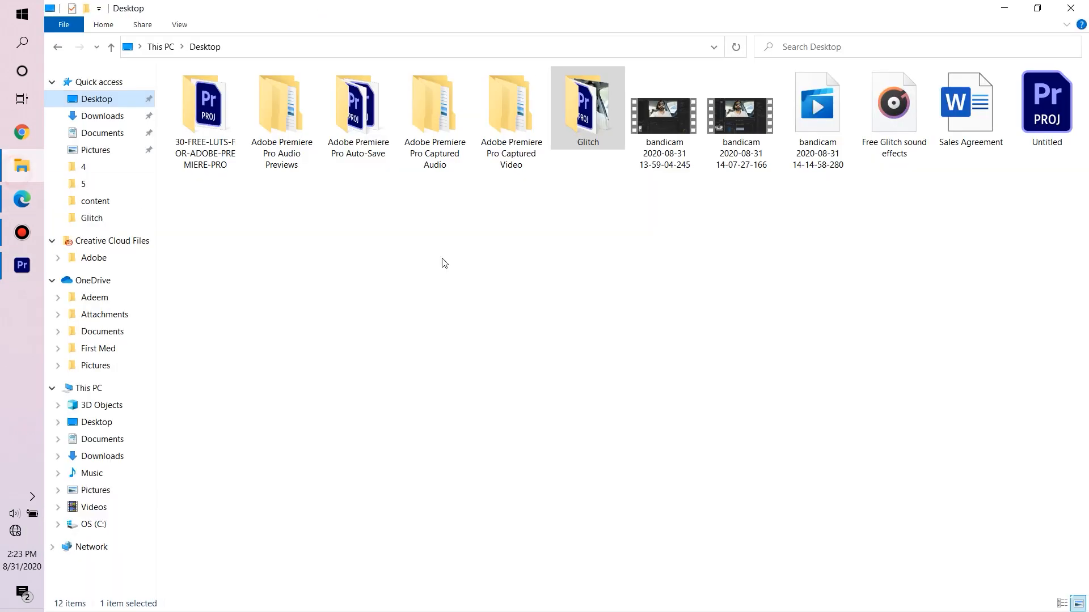
{"action": "left_click_drag", "start_coordinate": [894, 108], "coordinate": [491, 526]}
{"action": "scroll", "coordinate": [566, 522], "scroll_direction": "down", "scroll_amount": 5}
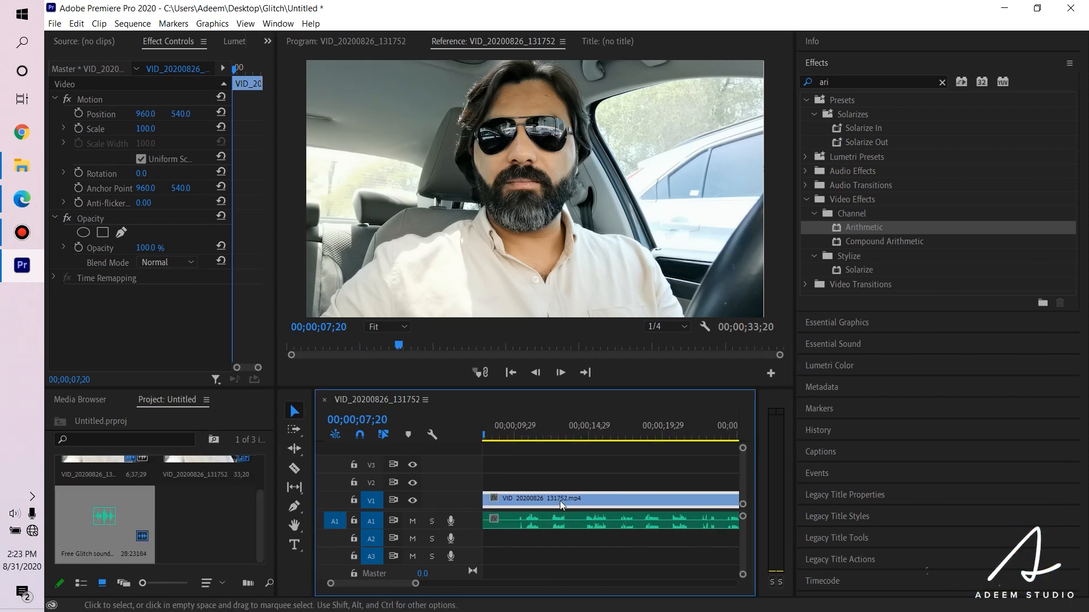
Step: Listen through the glitch sound effects clip to find a suitable portion for the glitch
{"action": "scroll", "coordinate": [560, 501], "scroll_direction": "down", "scroll_amount": 2}
{"action": "left_click_drag", "start_coordinate": [511, 435], "coordinate": [530, 437]}
{"action": "key", "text": "space"}
{"action": "left_click", "coordinate": [534, 373]}
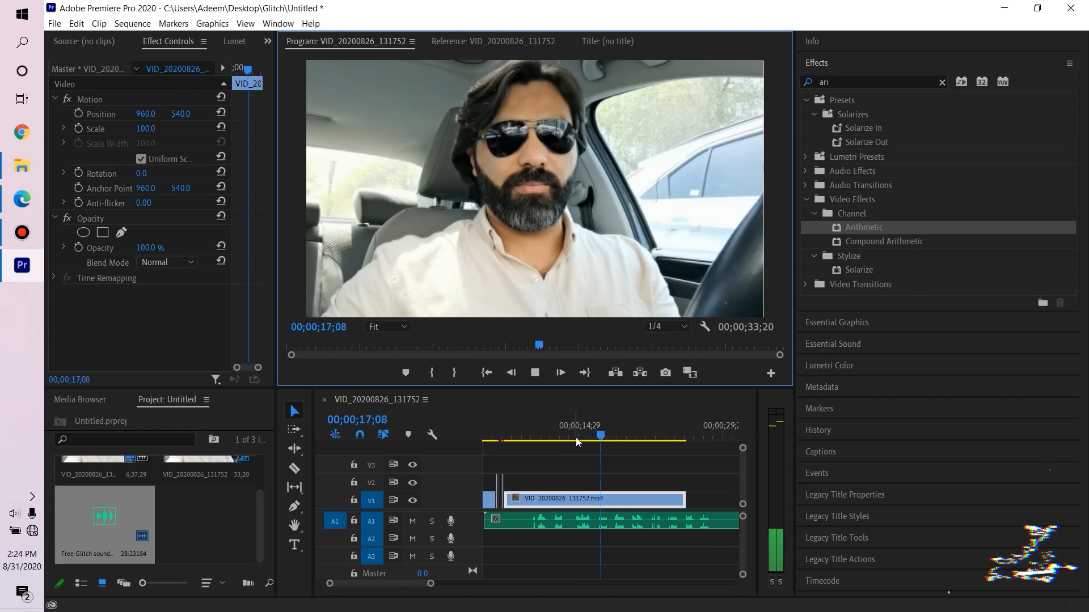
{"action": "left_click_drag", "start_coordinate": [601, 433], "coordinate": [598, 435]}
{"action": "scroll", "coordinate": [533, 517], "scroll_direction": "up", "scroll_amount": 3}
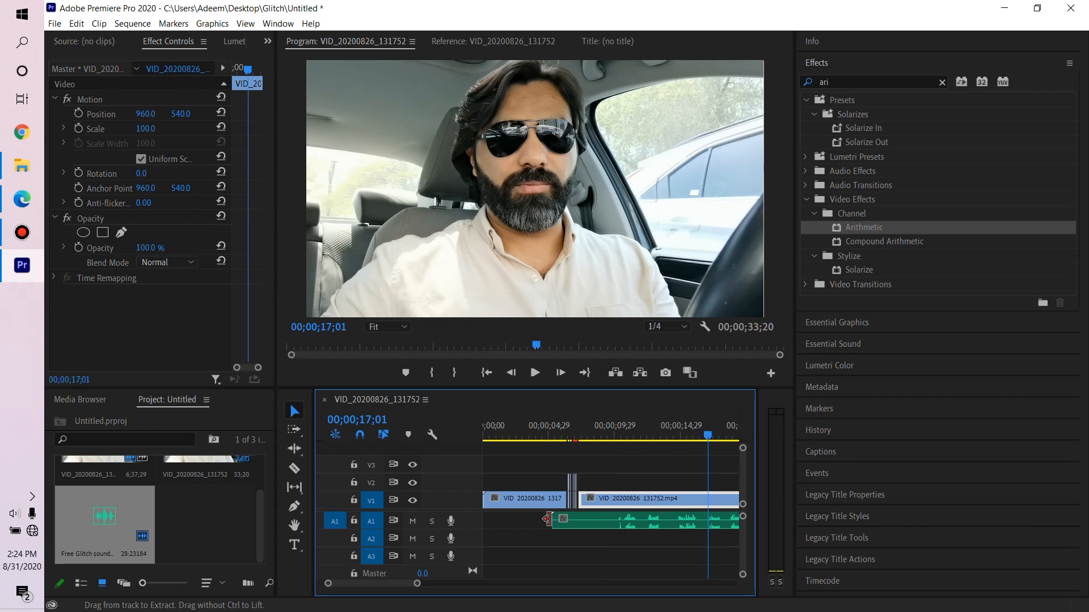
Step: Place the glitch sound on A1 beneath the glitch segments and trim its end to the start of the following V1 clip
{"action": "left_click_drag", "start_coordinate": [547, 519], "coordinate": [582, 522]}
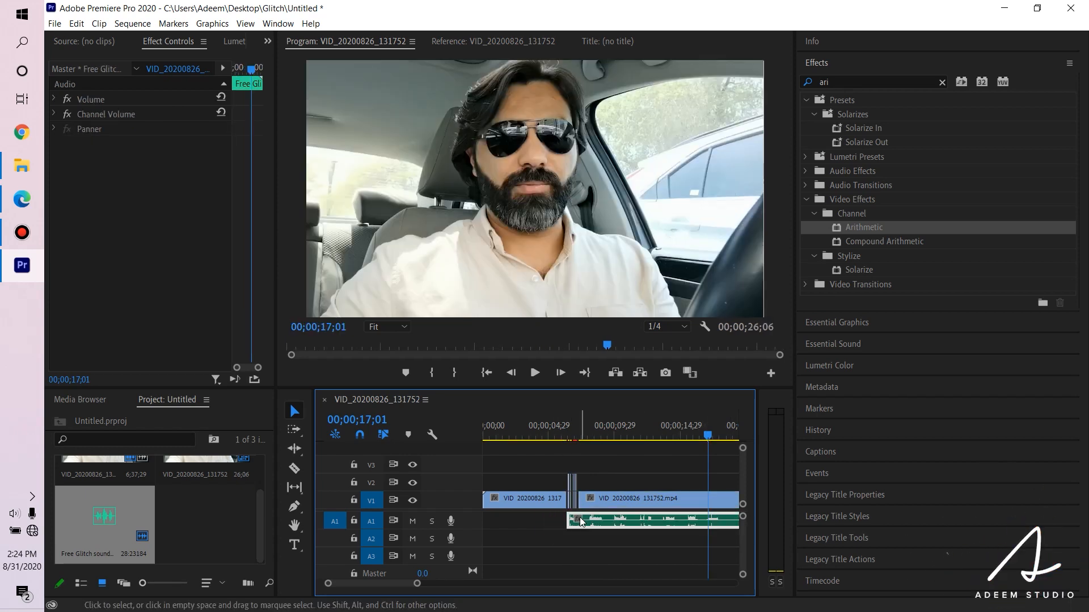
{"action": "scroll", "coordinate": [628, 527], "scroll_direction": "down", "scroll_amount": 3}
{"action": "left_click_drag", "start_coordinate": [679, 516], "coordinate": [517, 519]}
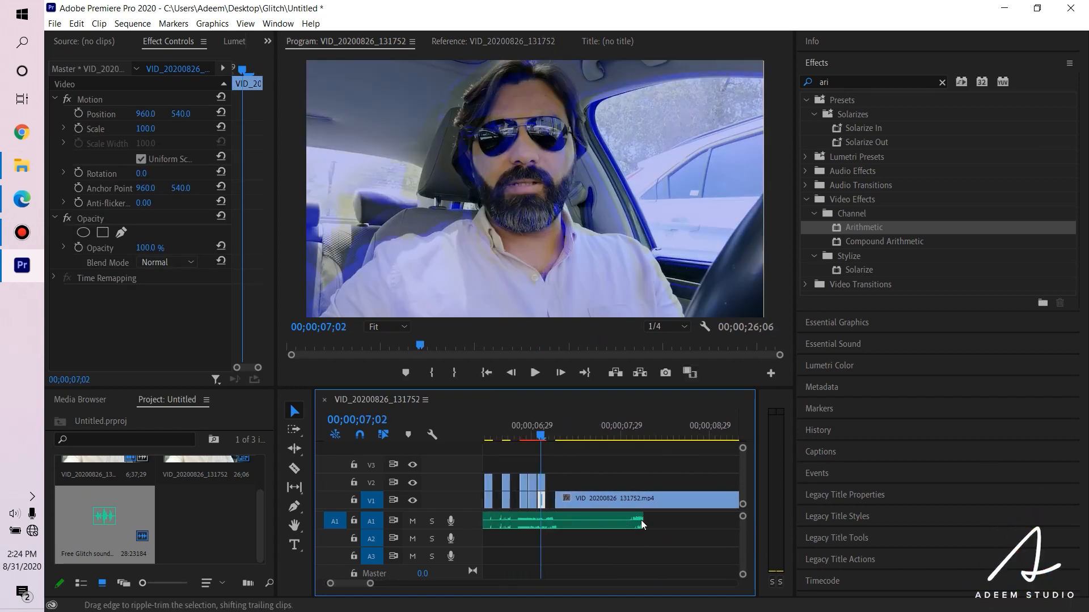
{"action": "left_click_drag", "start_coordinate": [642, 520], "coordinate": [604, 519]}
Step: Play the glitch section from about 00;00;06;01 to check the trimmed sound against the picture
{"action": "scroll", "coordinate": [563, 526], "scroll_direction": "up", "scroll_amount": 3}
{"action": "scroll", "coordinate": [602, 525], "scroll_direction": "up", "scroll_amount": 2}
{"action": "scroll", "coordinate": [610, 513], "scroll_direction": "down", "scroll_amount": 1}
{"action": "left_click_drag", "start_coordinate": [658, 432], "coordinate": [553, 431]}
{"action": "left_click", "coordinate": [537, 373]}
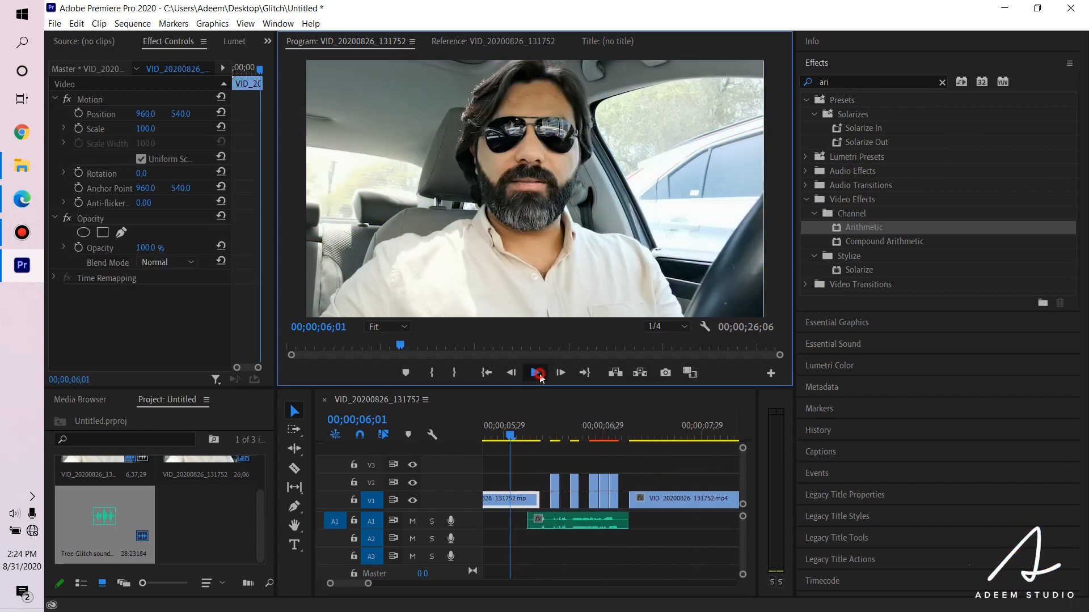
{"action": "left_click", "coordinate": [538, 373]}
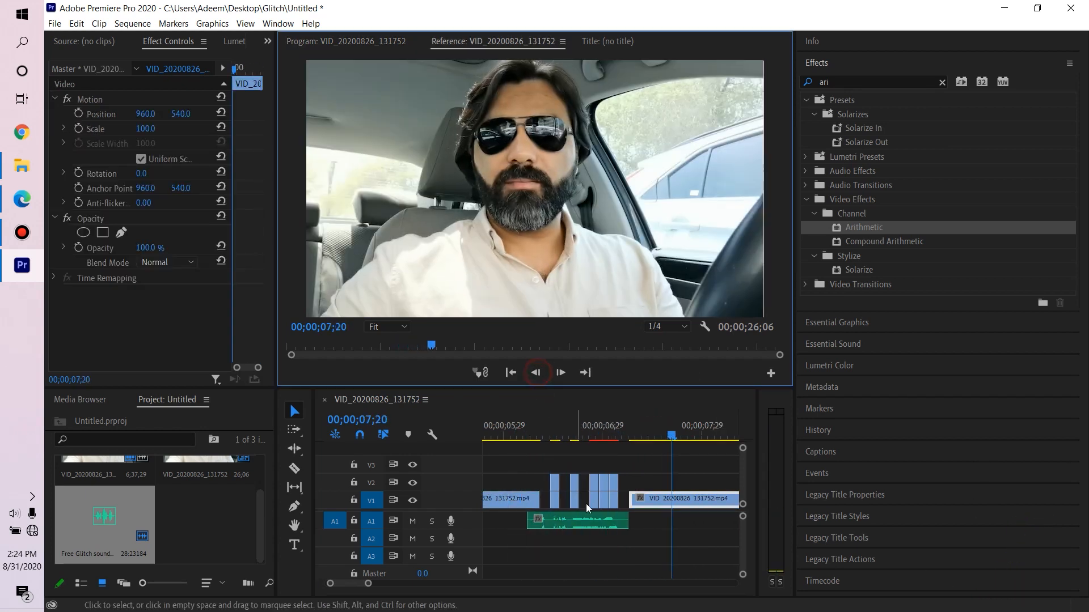
Step: Move the glitch sound clip slightly later on A1 to align it with the glitch segments
{"action": "scroll", "coordinate": [614, 522], "scroll_direction": "up", "scroll_amount": 2}
{"action": "left_click_drag", "start_coordinate": [615, 520], "coordinate": [642, 520]}
{"action": "scroll", "coordinate": [615, 506], "scroll_direction": "down", "scroll_amount": 2}
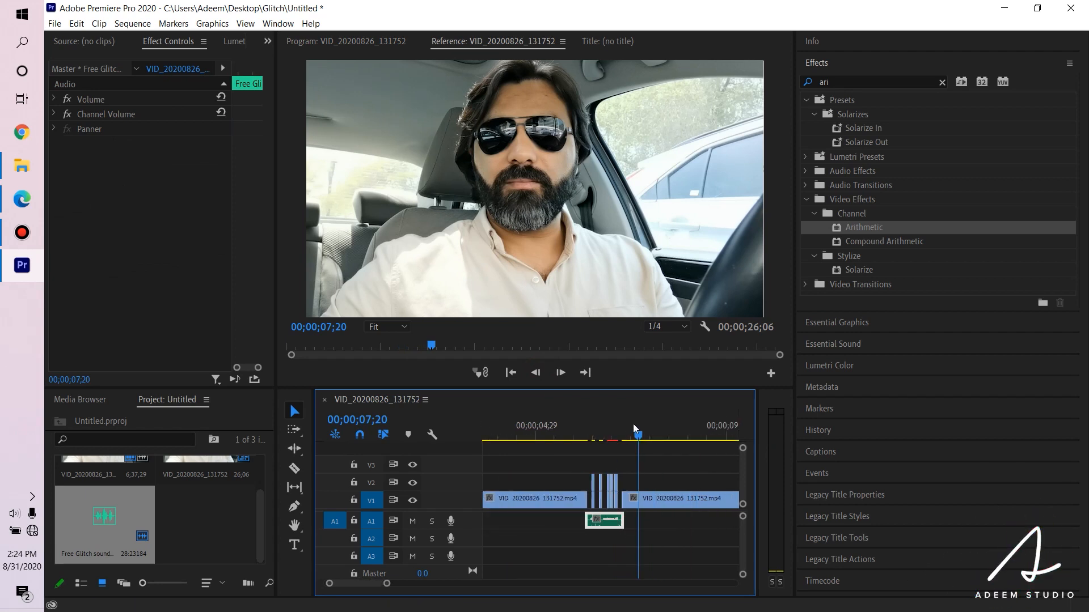
Step: Replay the glitch section from before its first segment to review the repositioned sound with the visual effect
{"action": "left_click", "coordinate": [561, 425]}
{"action": "scroll", "coordinate": [638, 461], "scroll_direction": "down", "scroll_amount": 2}
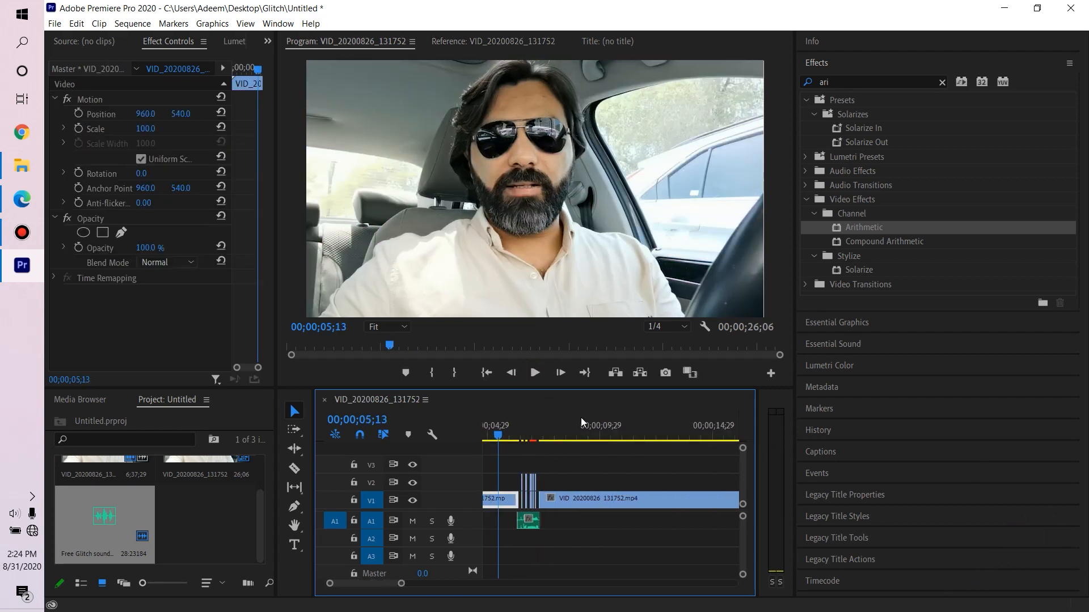
{"action": "left_click", "coordinate": [535, 375]}
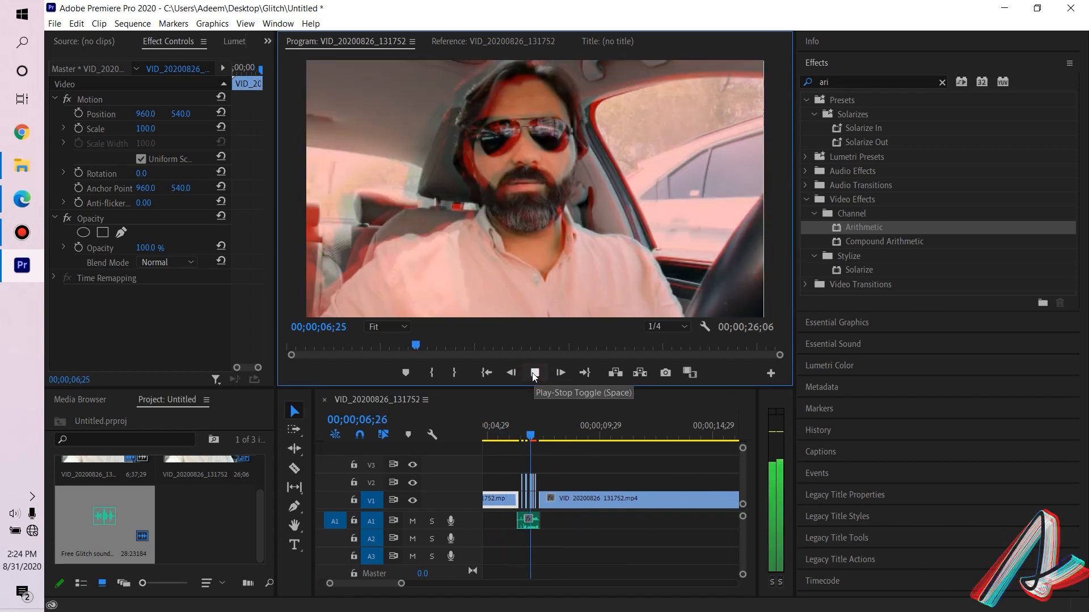
{"action": "left_click", "coordinate": [529, 372]}
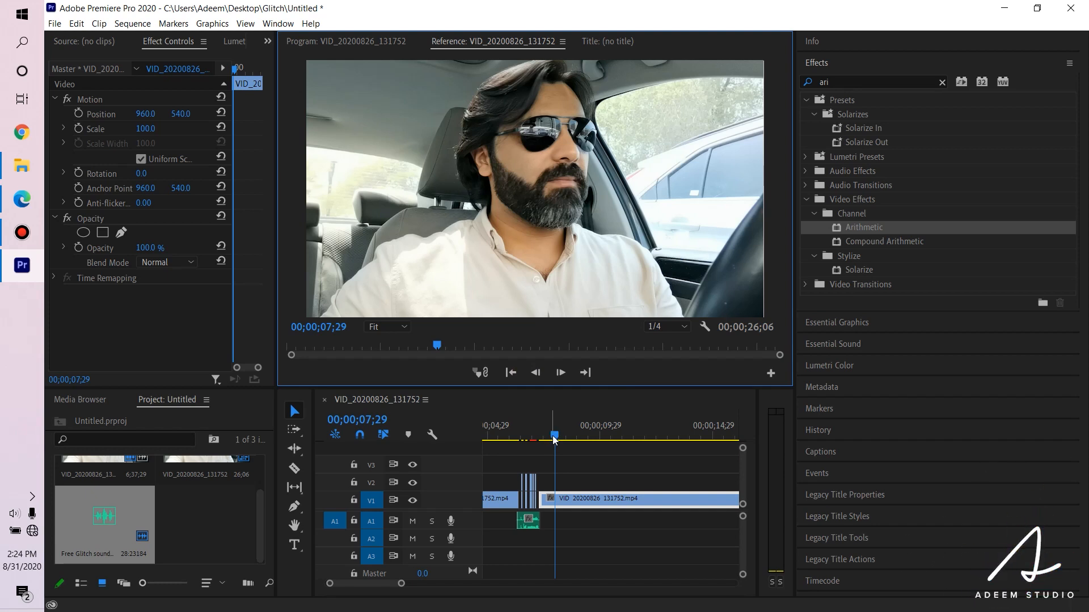
{"action": "left_click_drag", "start_coordinate": [555, 440], "coordinate": [506, 440]}
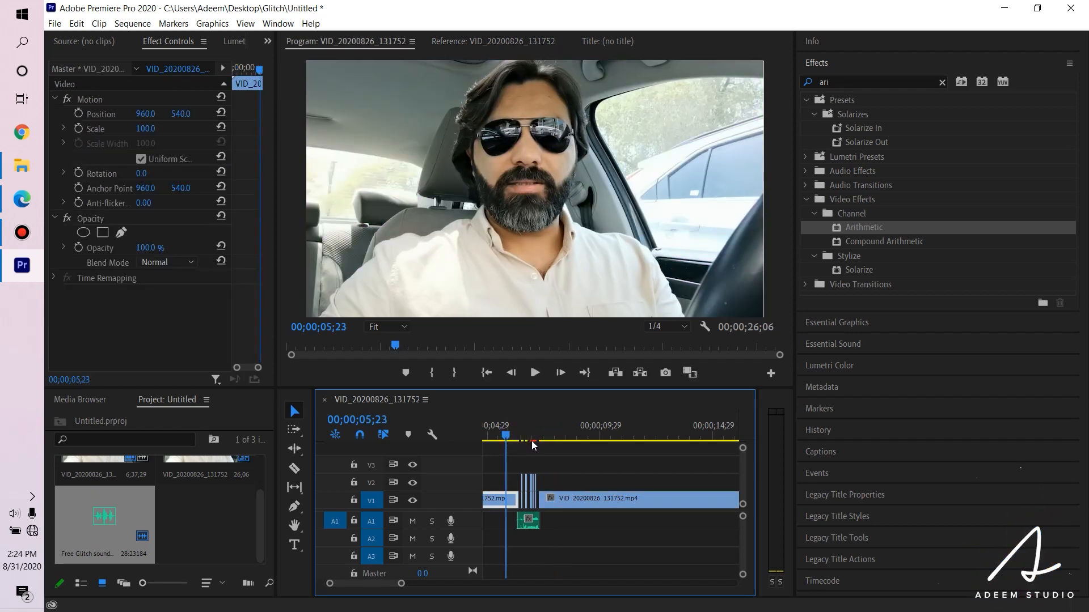
{"action": "right_click", "coordinate": [540, 432]}
{"action": "left_click", "coordinate": [534, 374]}
{"action": "left_click", "coordinate": [537, 372]}
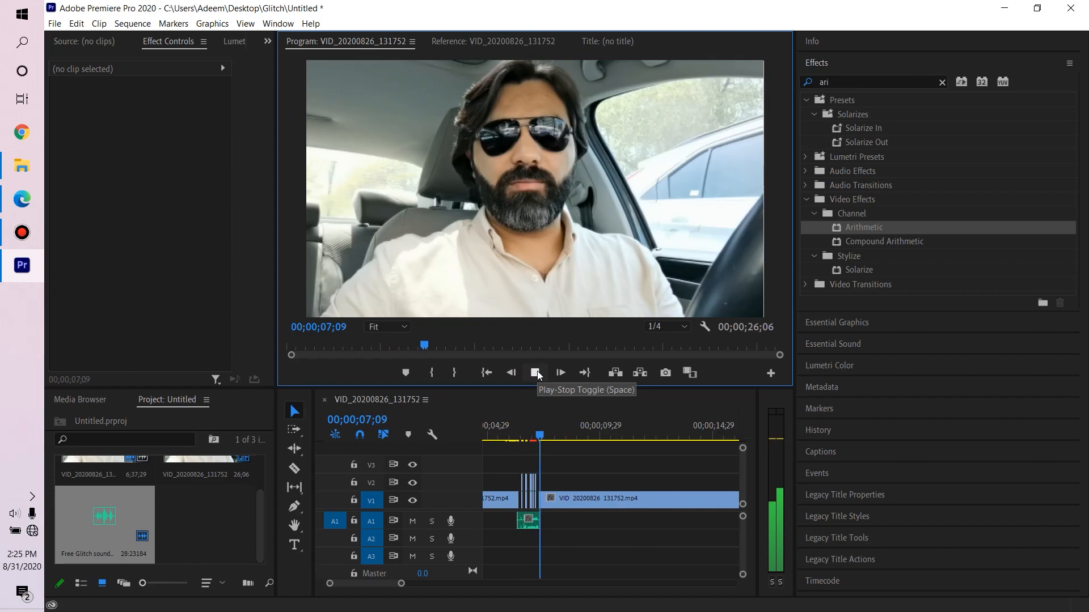